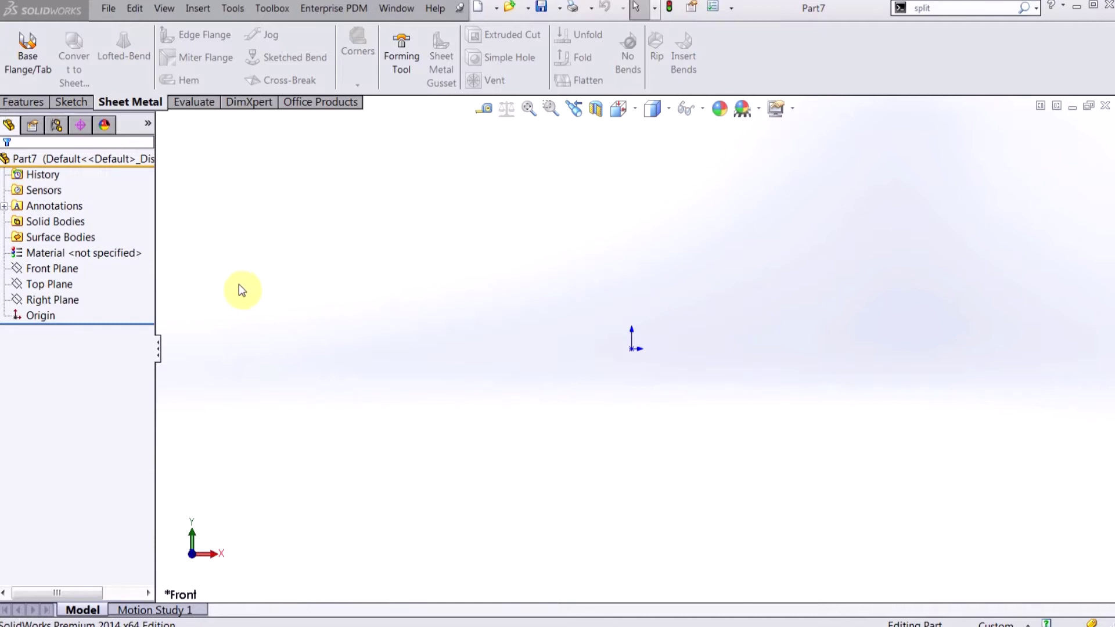
Sketch an open three-line U profile on the Front Plane, starting at the origin
left_click(73, 271)
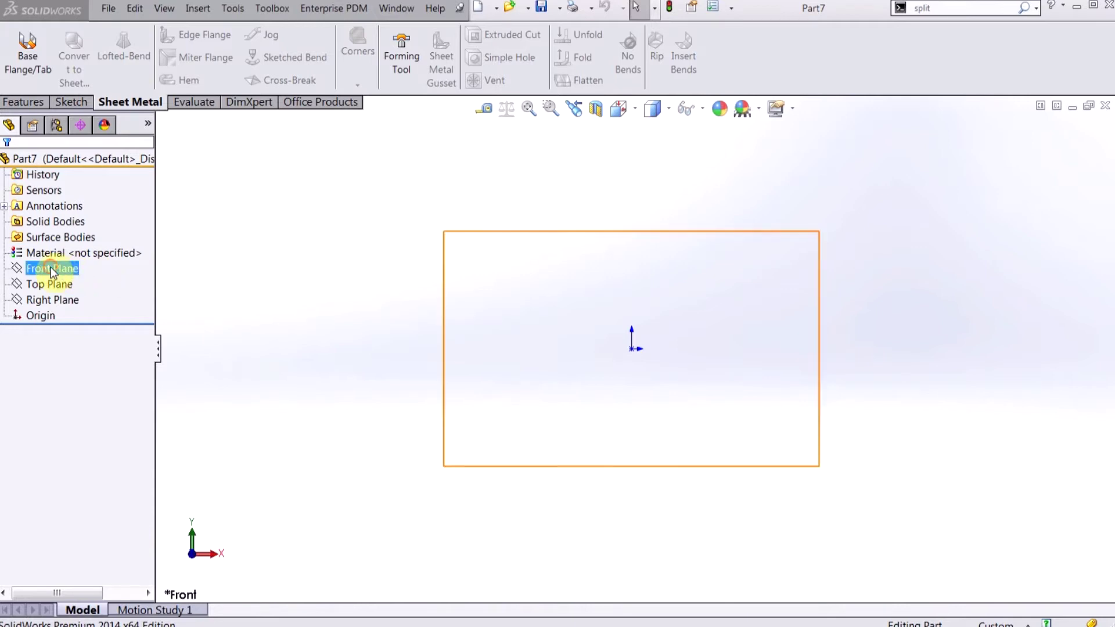
left_click(50, 267)
left_click(60, 248)
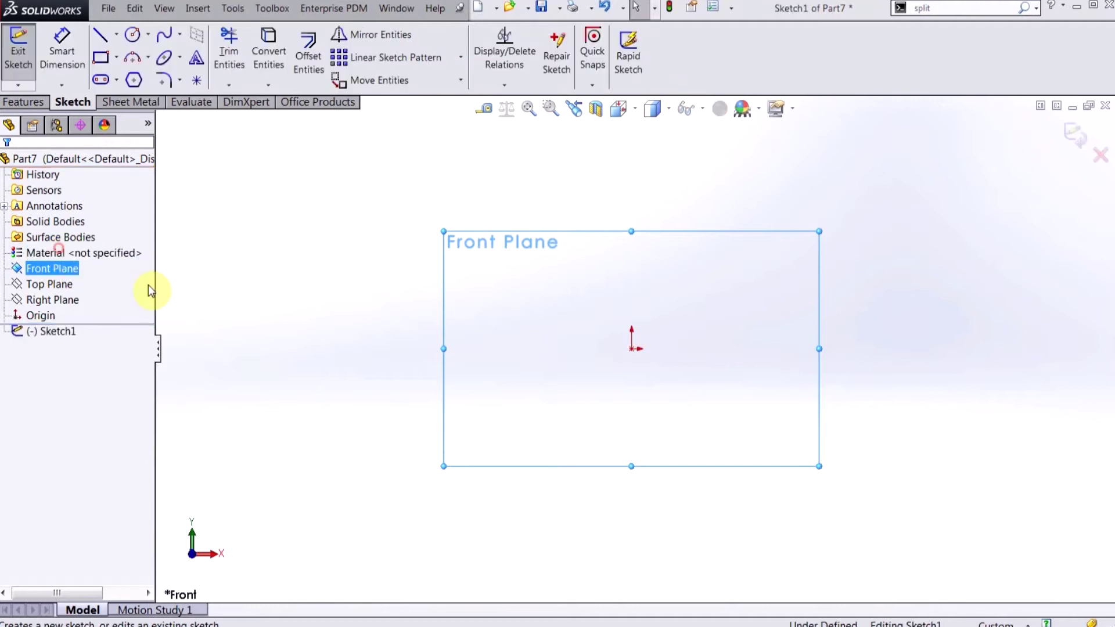
left_click(100, 35)
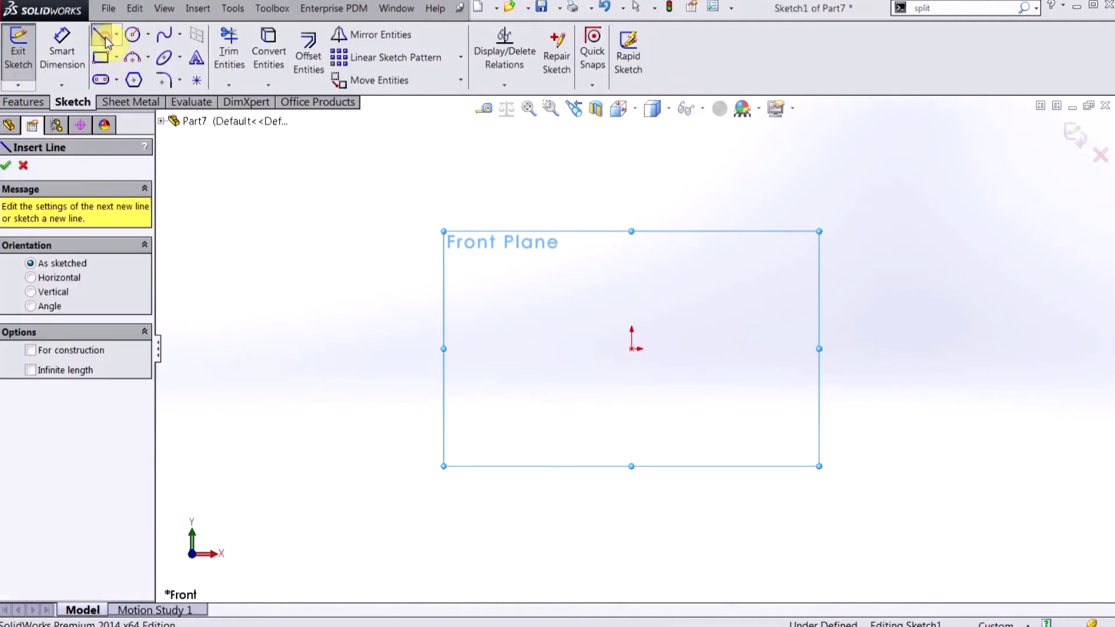
left_click(632, 204)
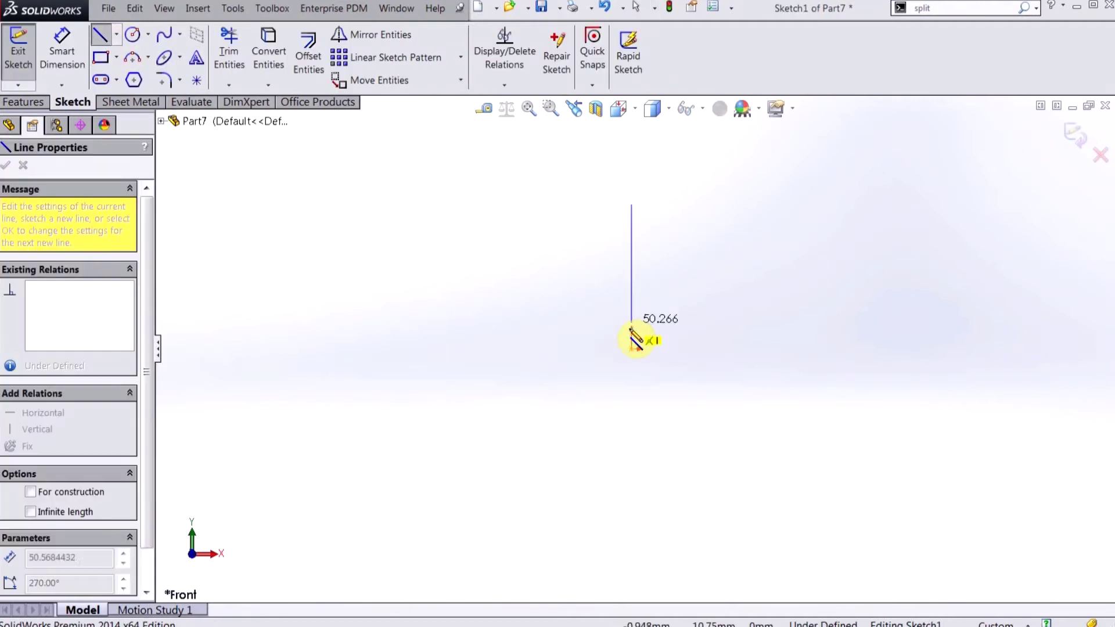
left_click(632, 349)
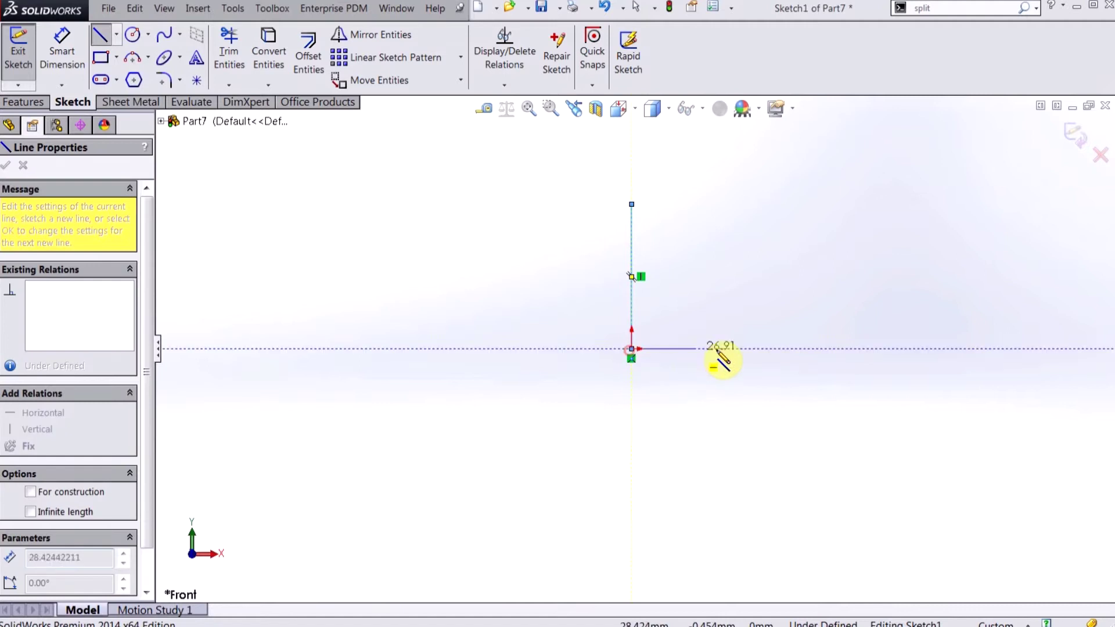
left_click(800, 348)
left_click(800, 192)
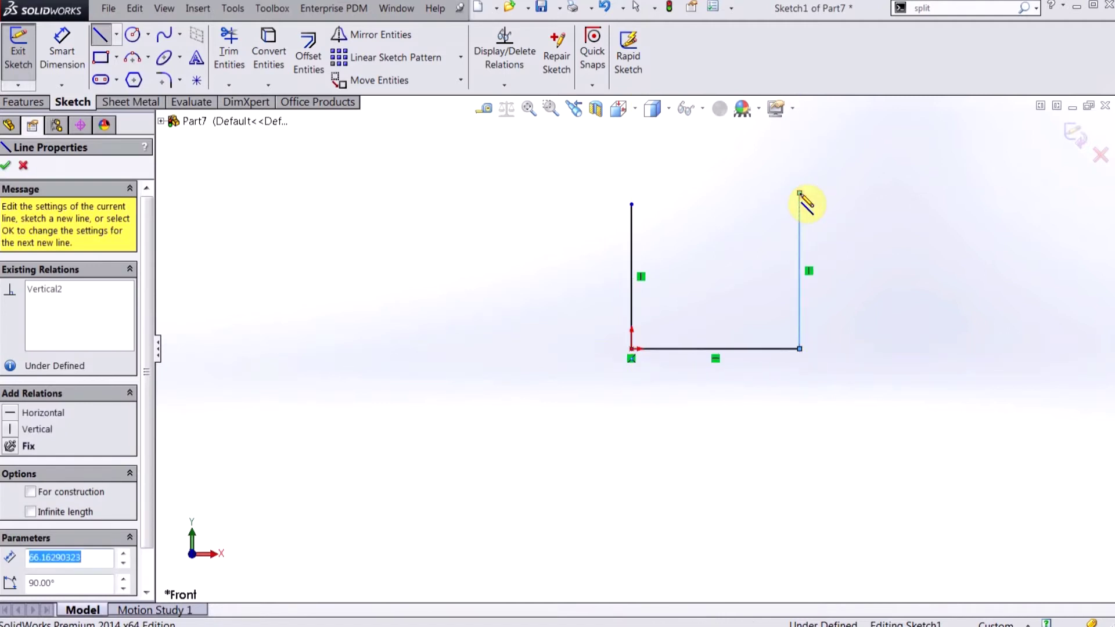
key("Escape")
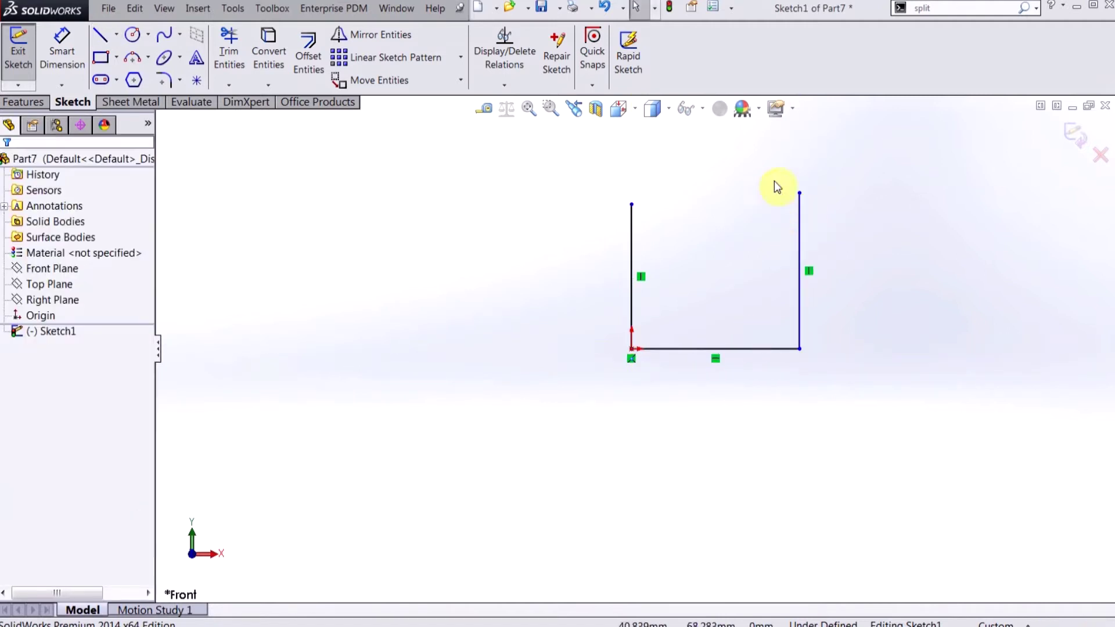
Make the two top endpoints horizontal and exit the sketch
left_click(799, 193)
left_click(632, 205, "ctrl")
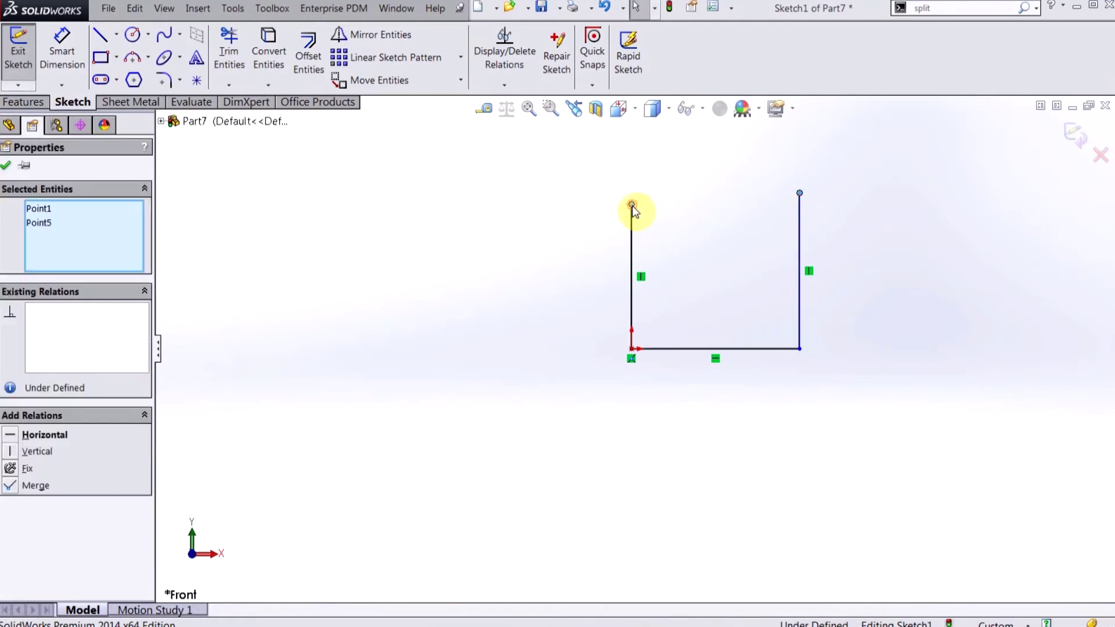
left_click(673, 145)
left_click(456, 272)
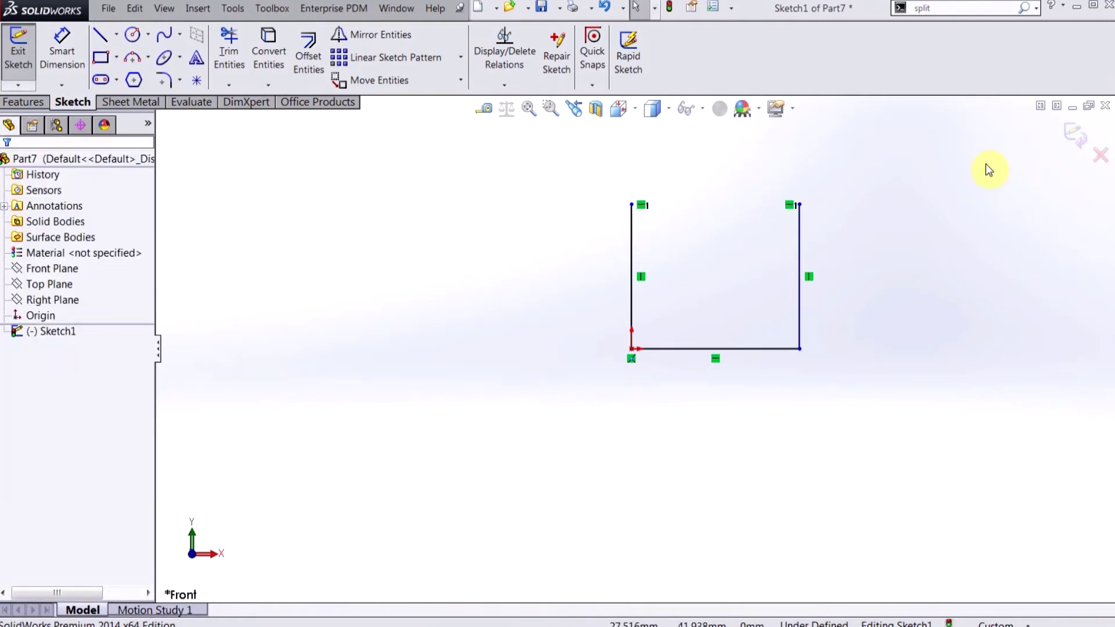
left_click(1068, 134)
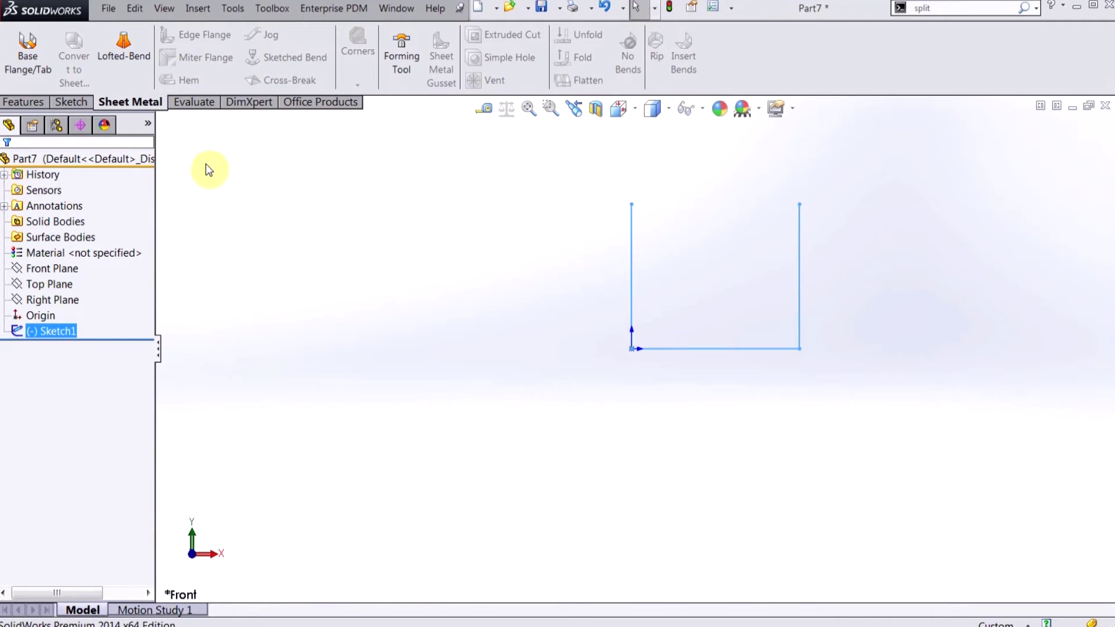
right_click(148, 104)
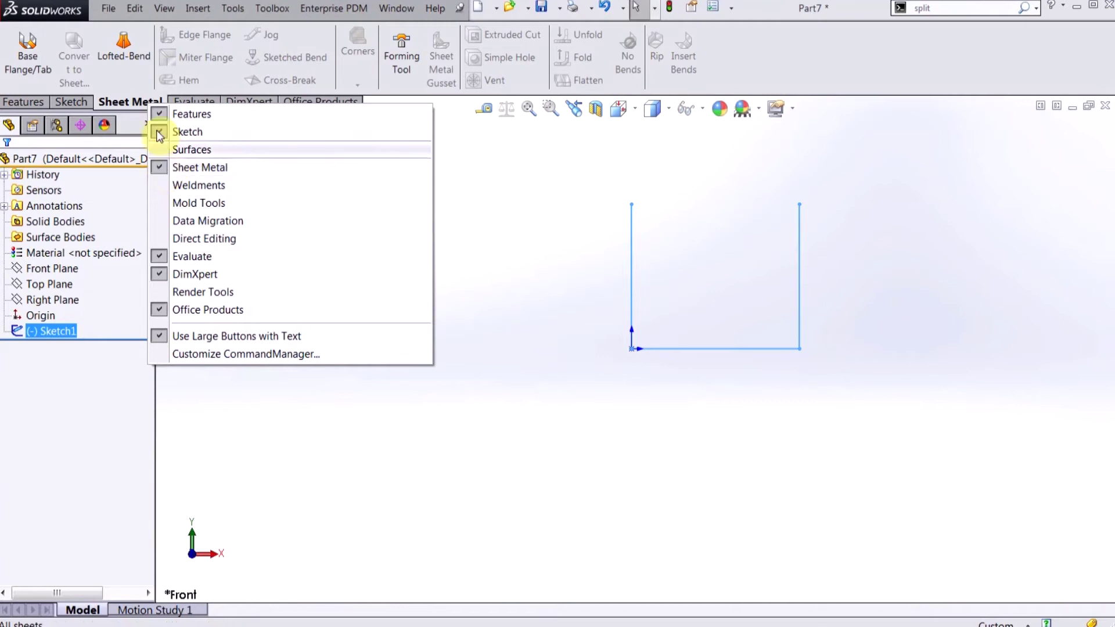
left_click(51, 8)
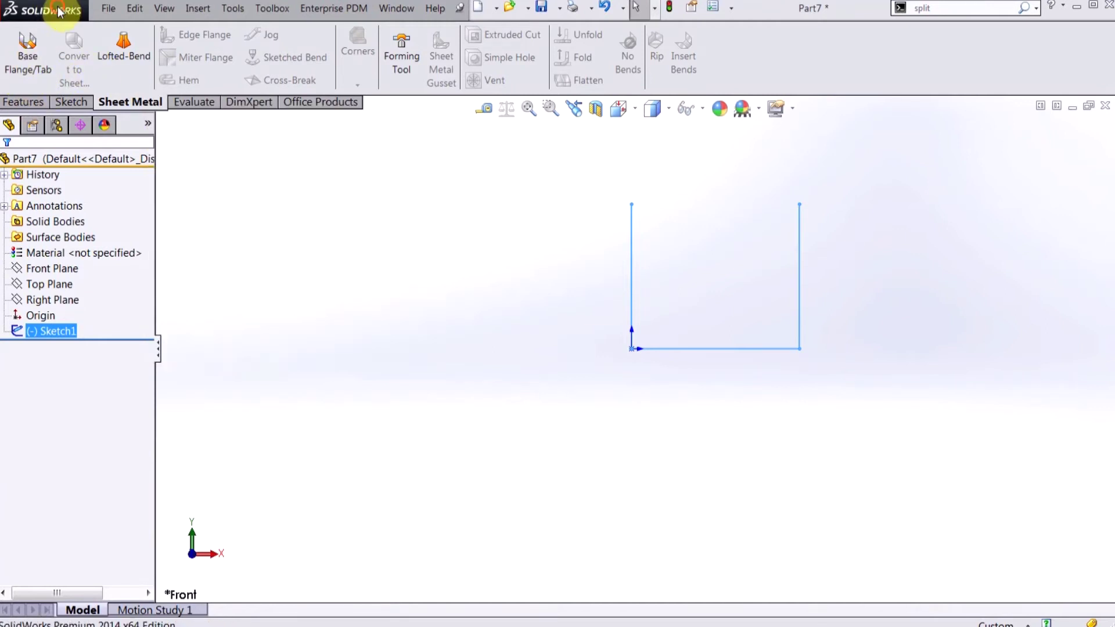
Start a Base Flange with a Blind end condition and 50 mm depth
left_click(30, 51)
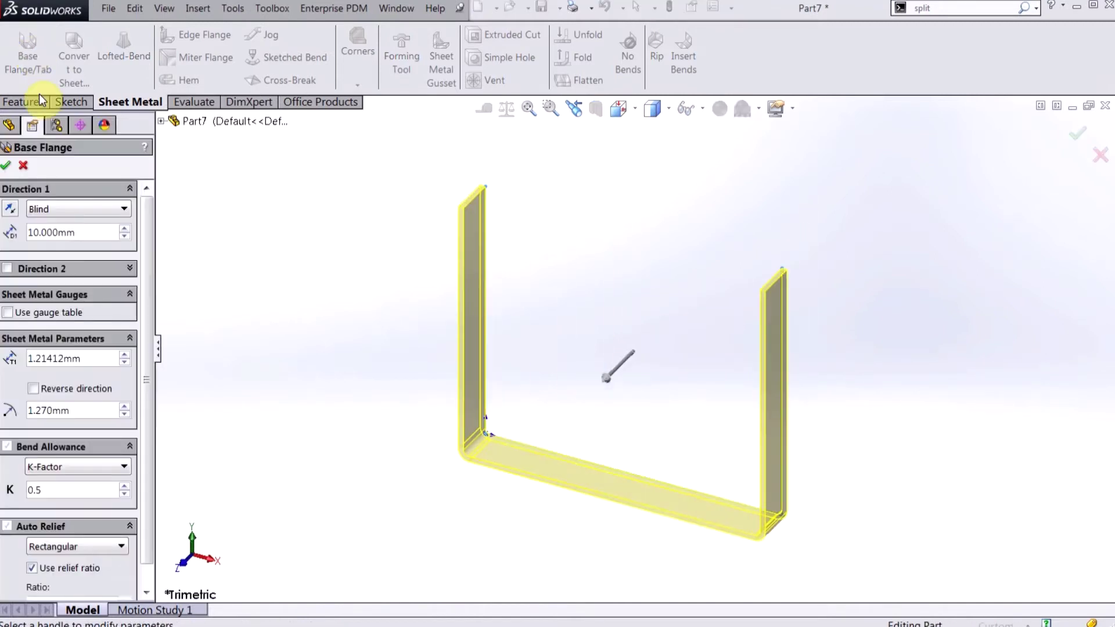
left_click(86, 212)
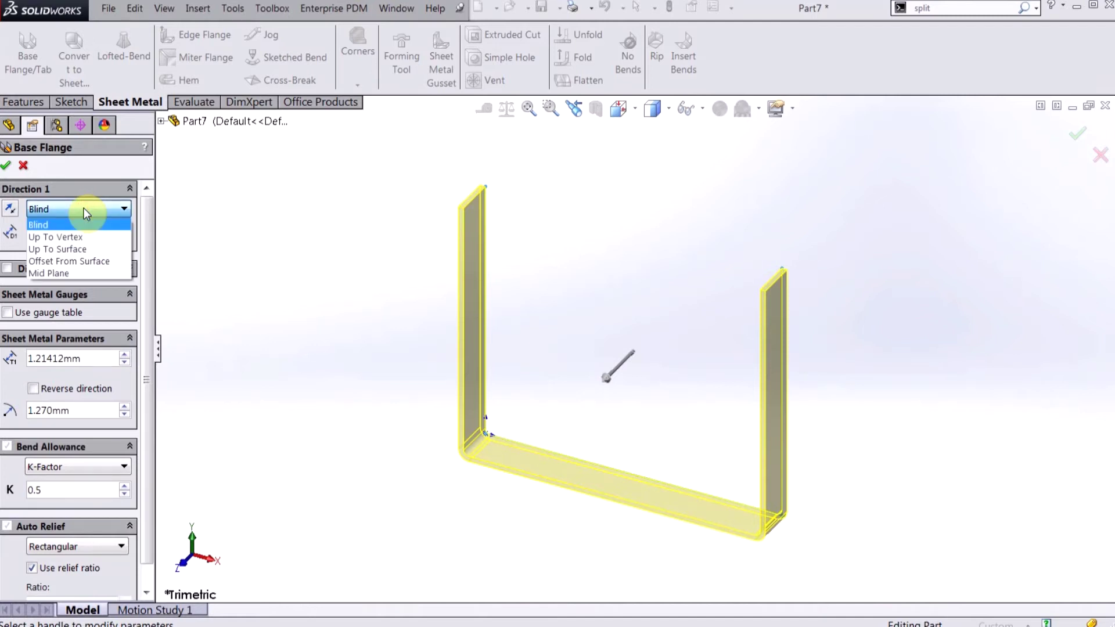
left_click(83, 209)
double_click(81, 233)
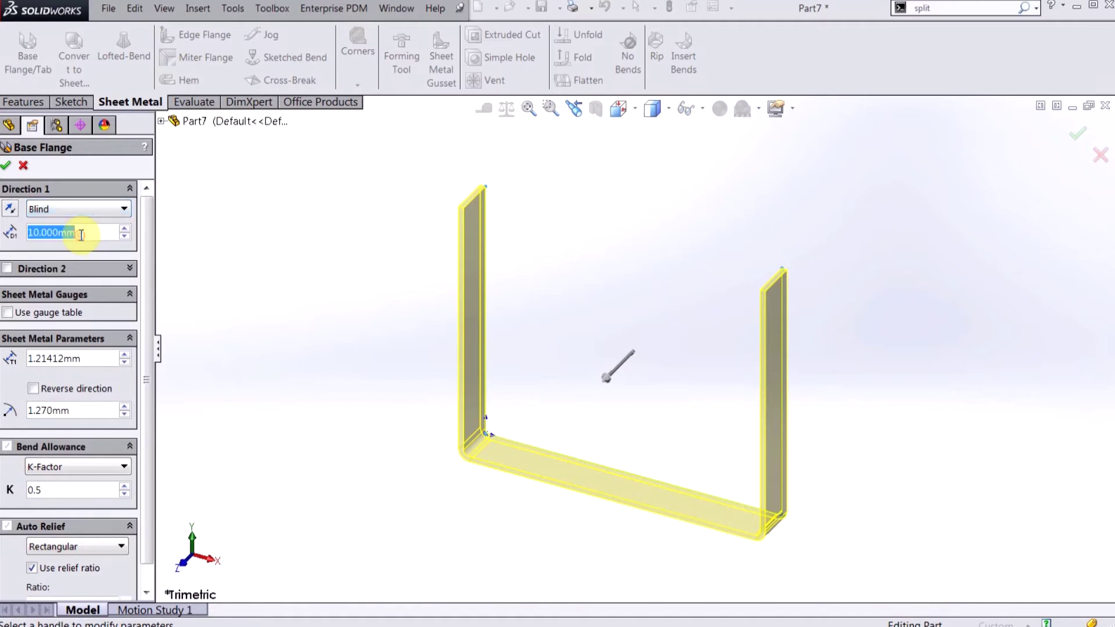
type("50")
key("Return")
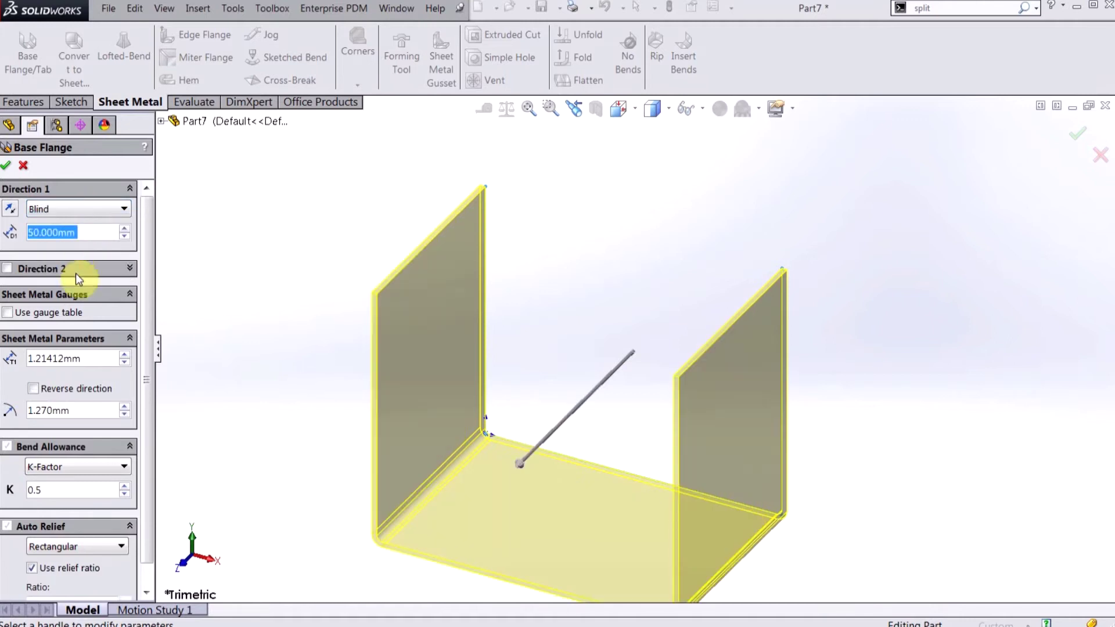
Take sheet thickness from the SAMPLE TABLE - STEEL gauge table
left_click(8, 313)
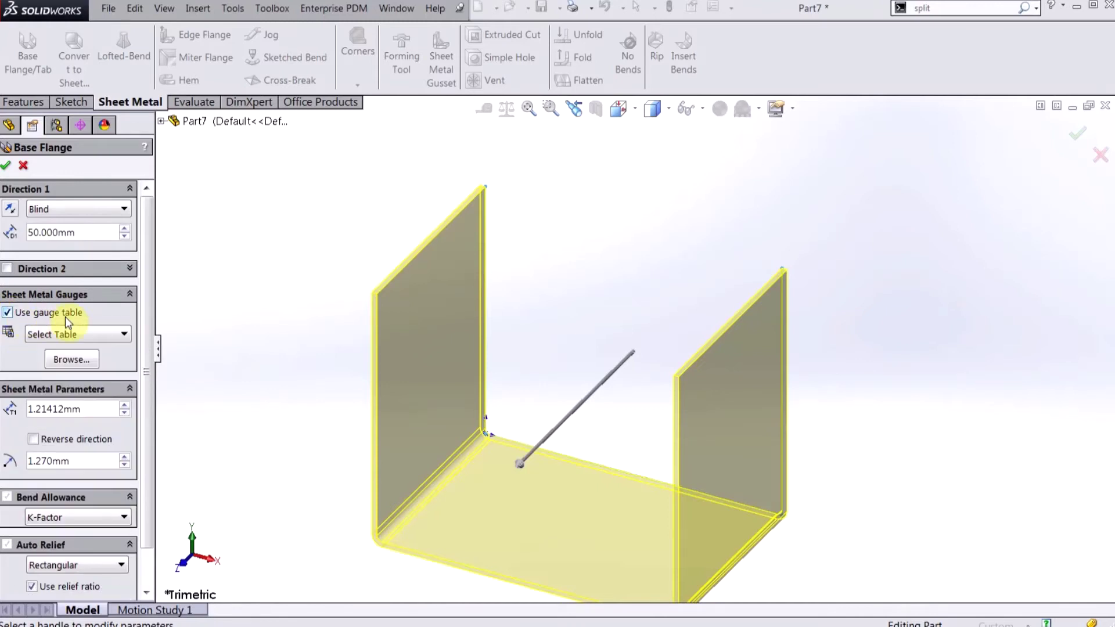
left_click(79, 336)
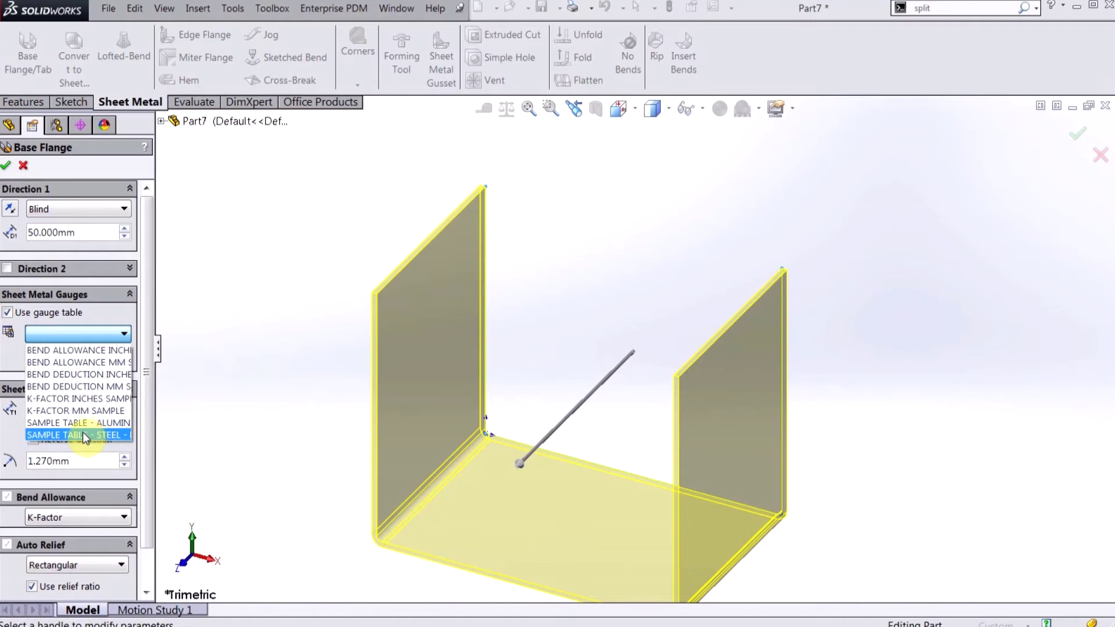
left_click(83, 435)
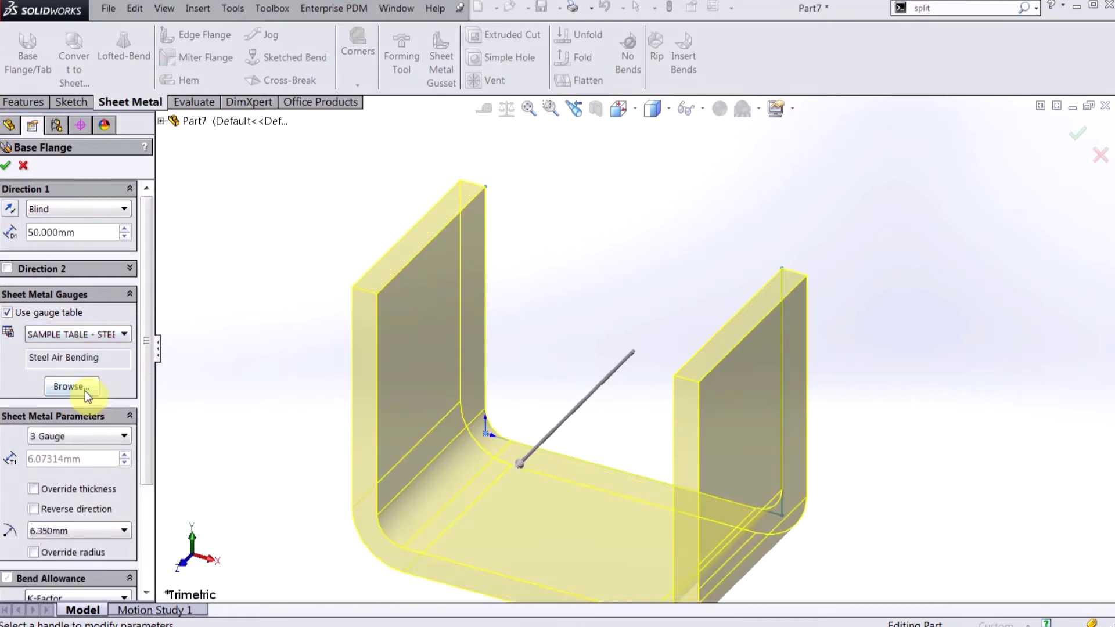
Finish the base flange at 18 Gauge, 1.270mm bend radius and Rectangular relief
left_click_drag(148, 416, 149, 440)
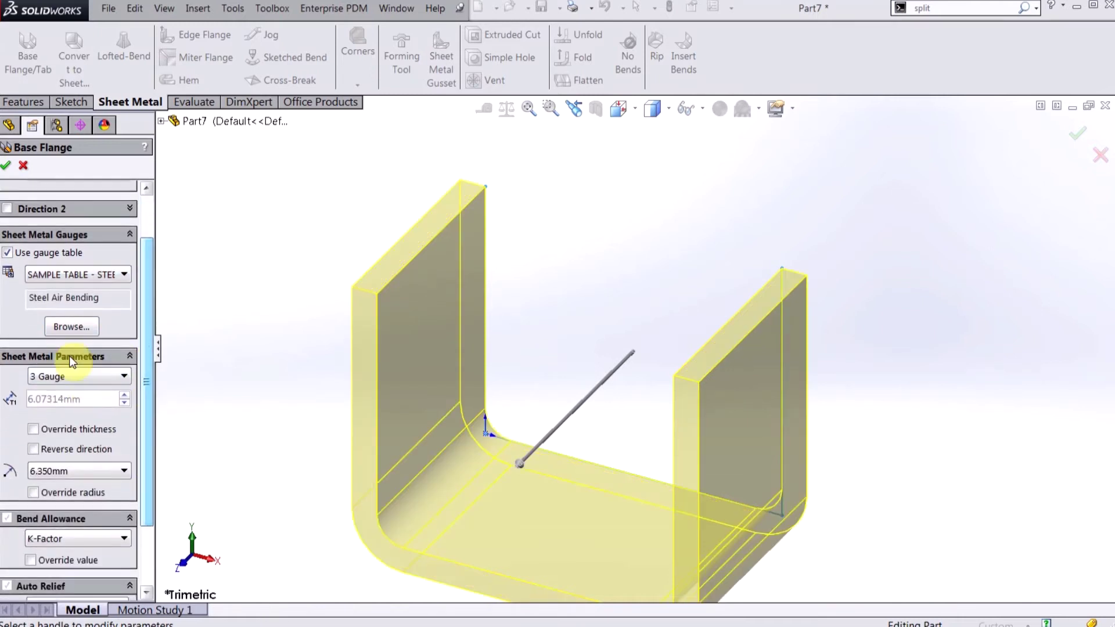
left_click(63, 376)
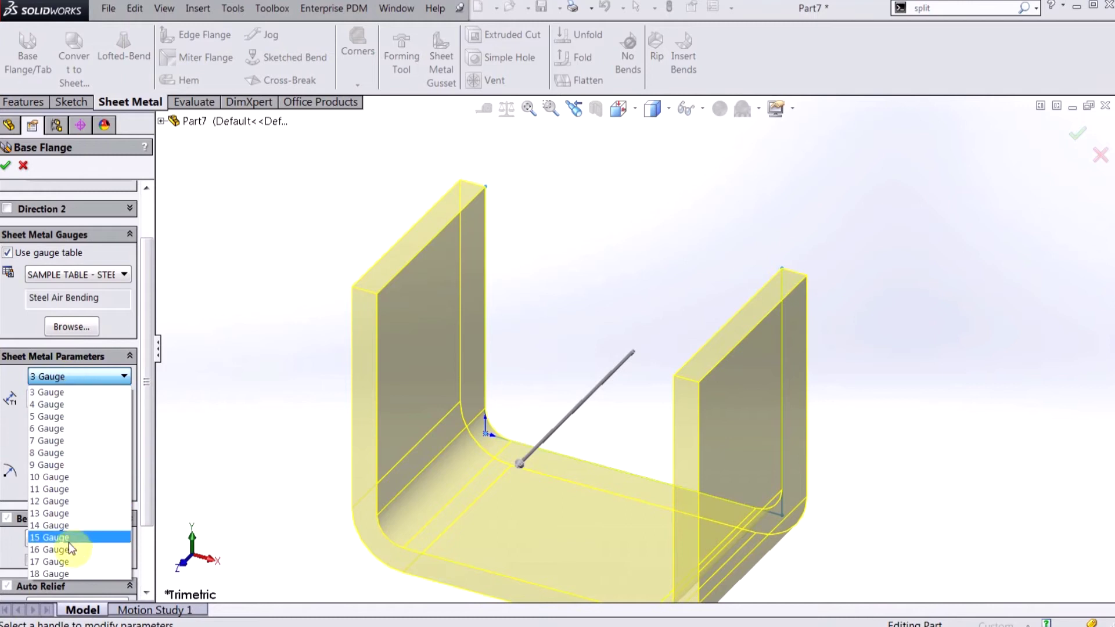
left_click(71, 574)
left_click(78, 473)
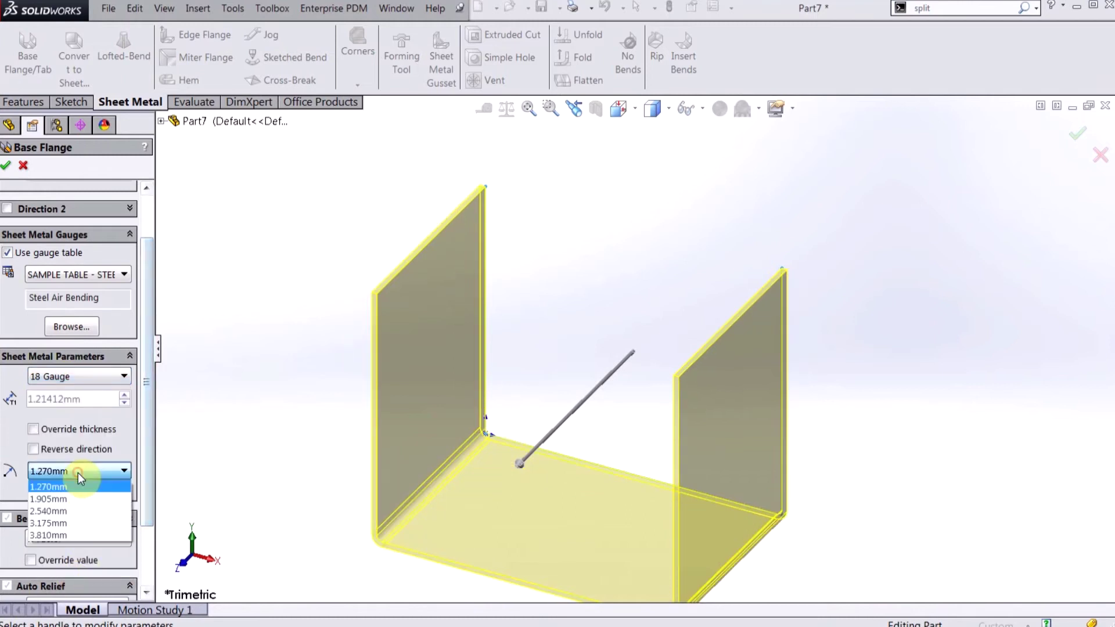
left_click(77, 473)
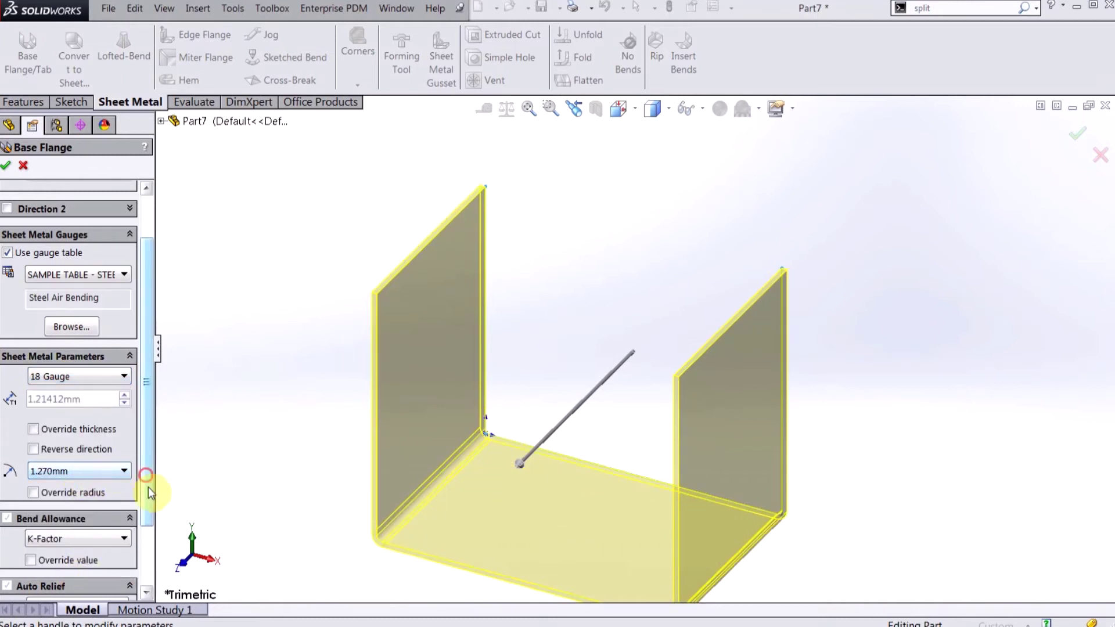
scroll(148, 487, "down", 3)
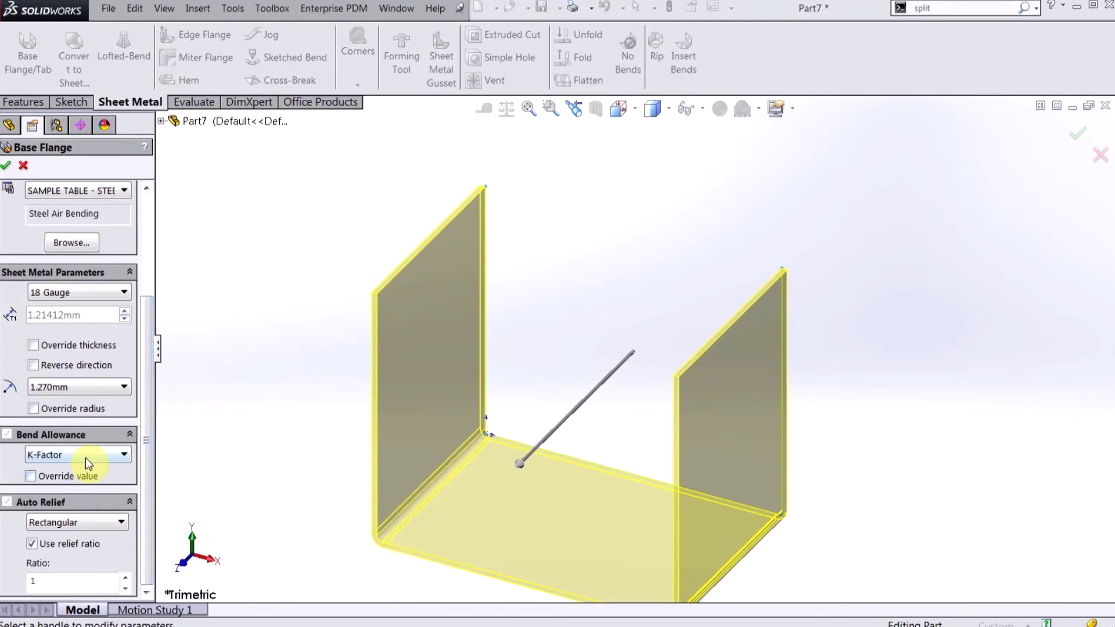
left_click(55, 524)
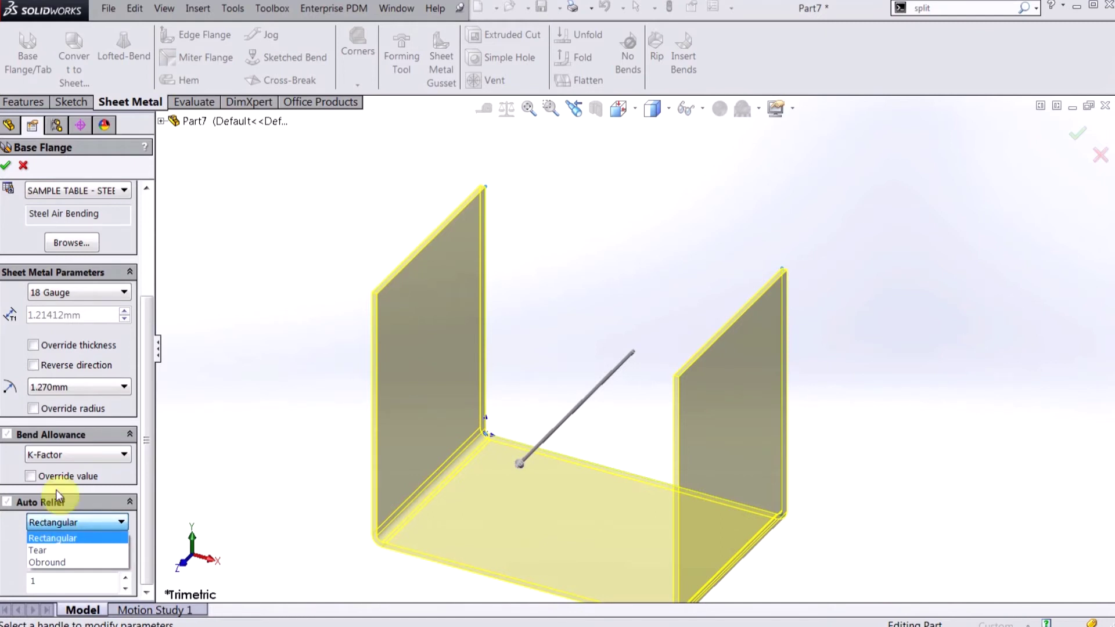
left_click(5, 167)
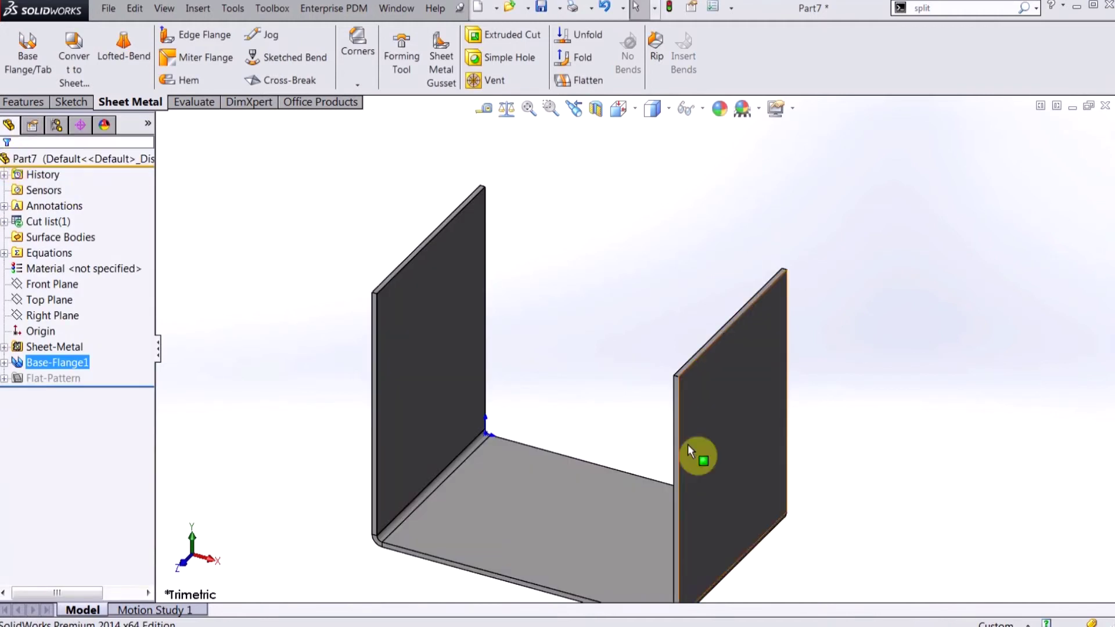
mouse_move(568, 511)
middle_mouse_down()
mouse_move(563, 481)
mouse_move(554, 529)
middle_mouse_up()
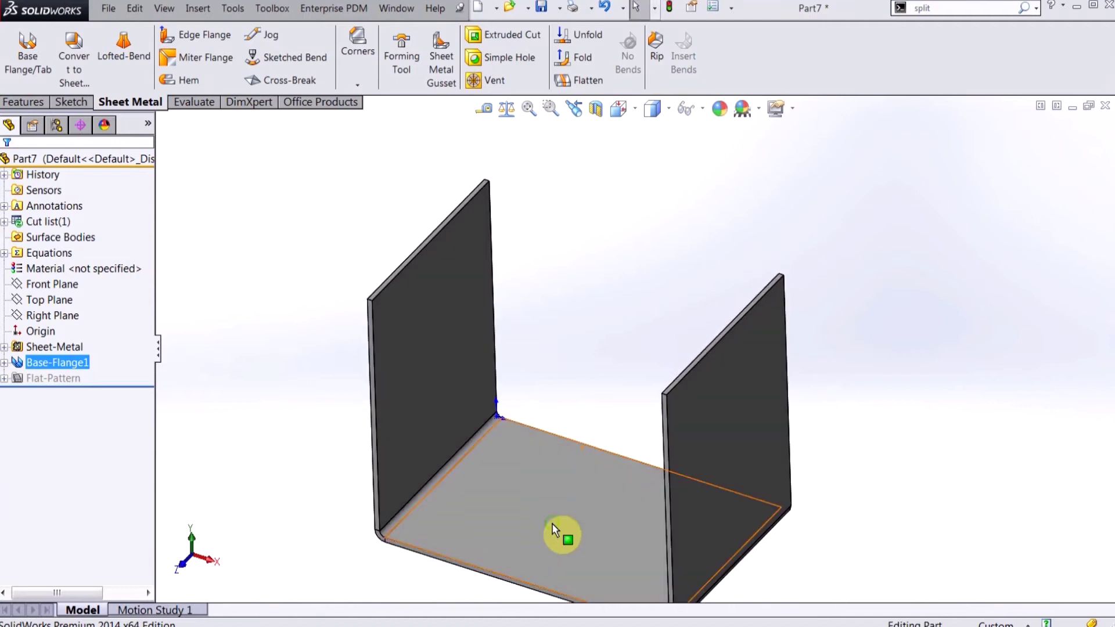
scroll(553, 530, "down", 2)
Add an edge flange on the rear bottom edge, Up To Vertex at the top-left corner
left_click(577, 411)
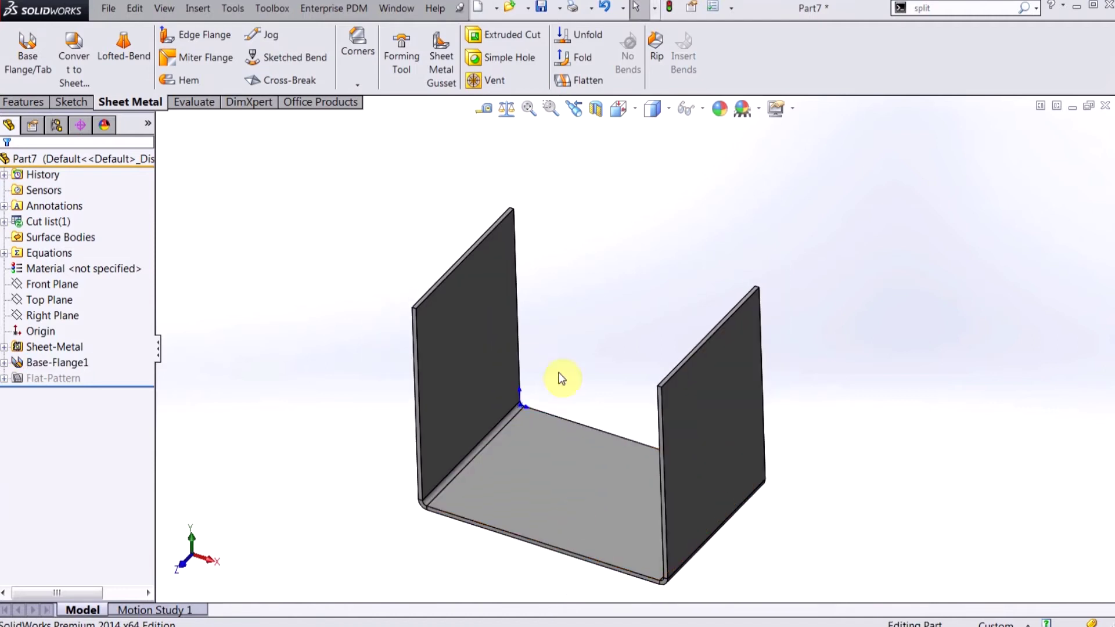
left_click(211, 38)
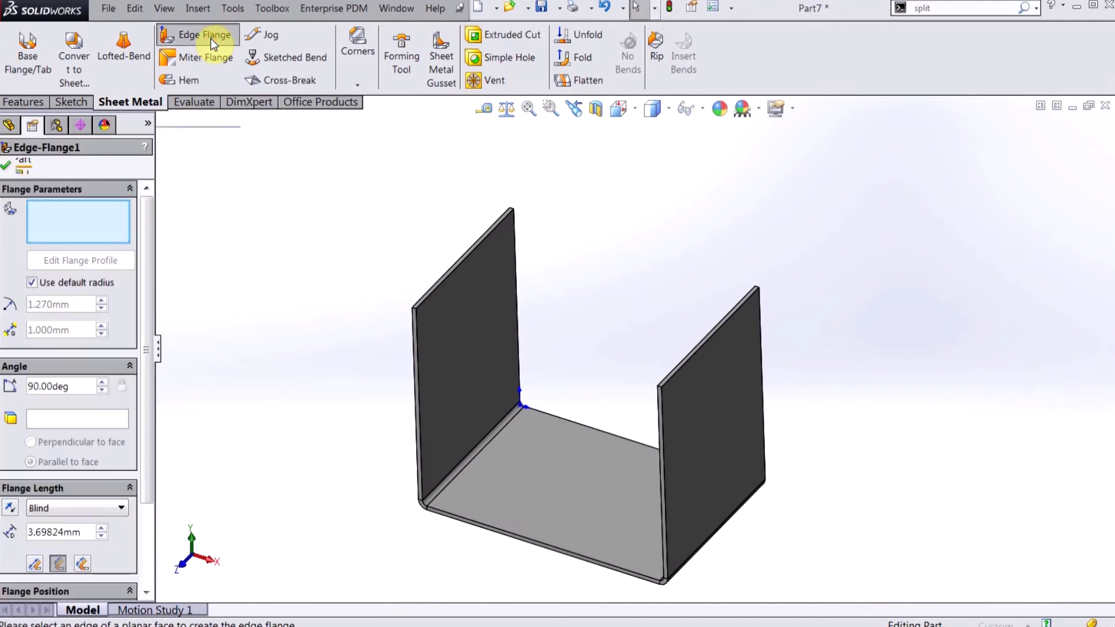
left_click(590, 429)
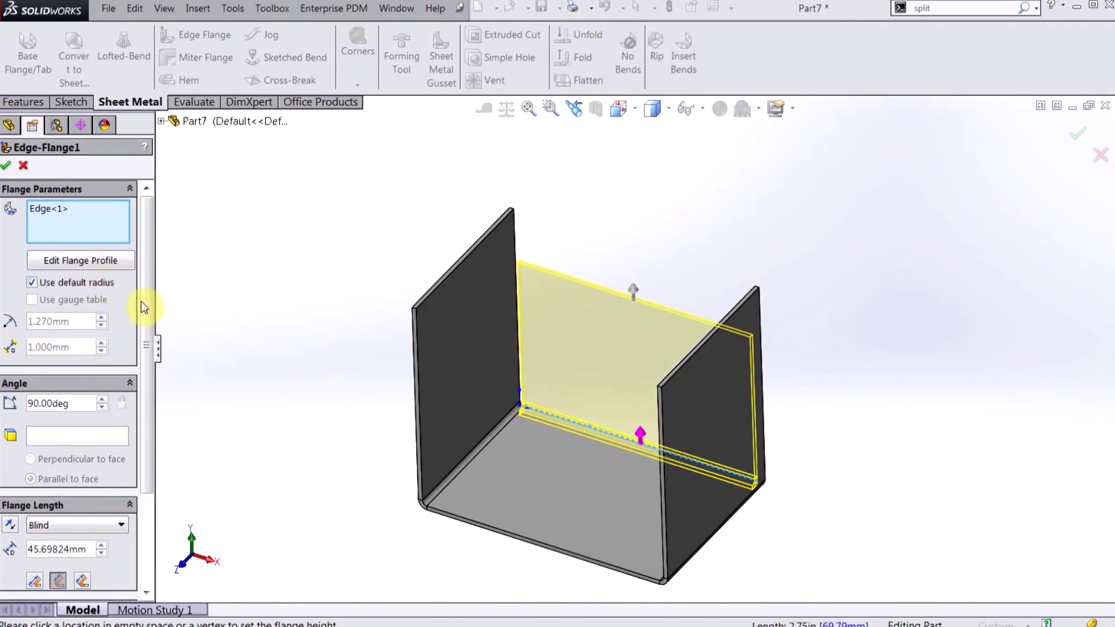
scroll(146, 325, "down", 3)
left_click(68, 451)
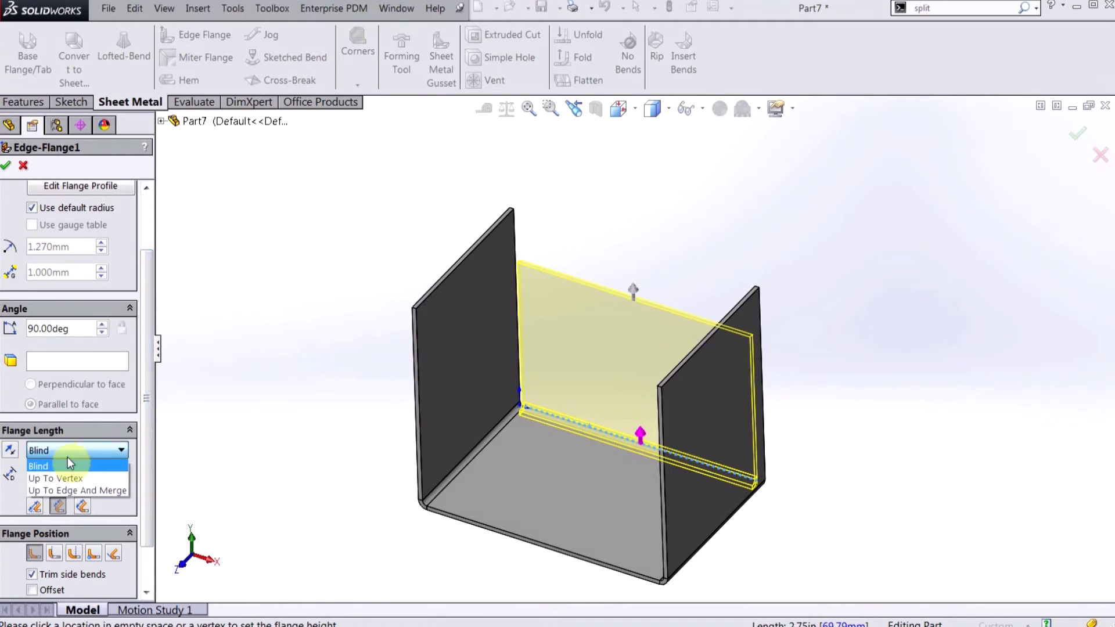
left_click(69, 479)
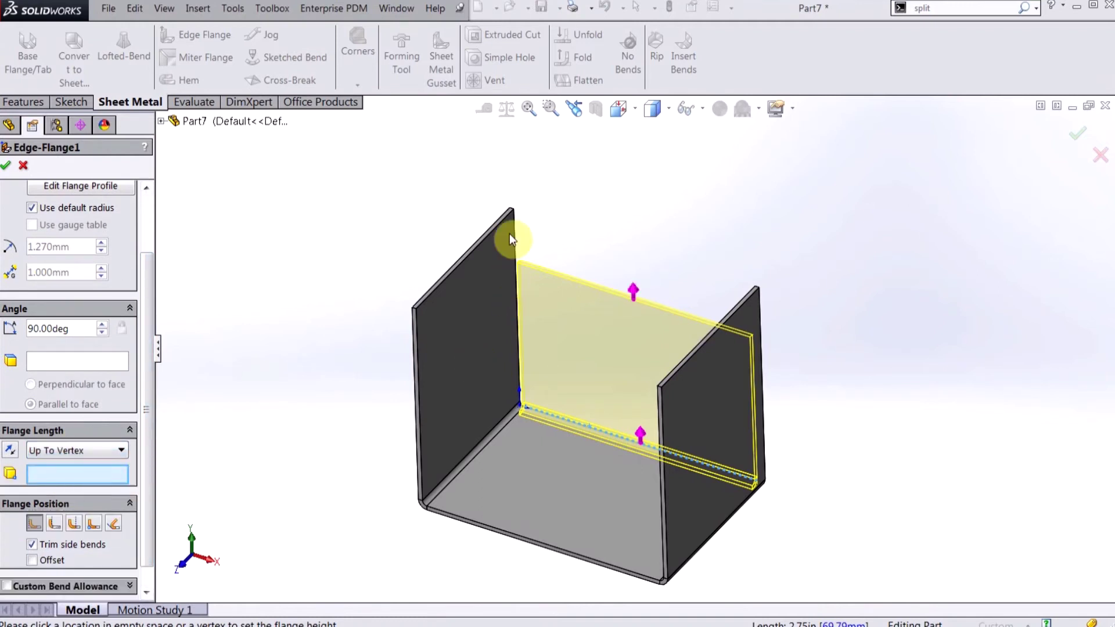
left_click(514, 210)
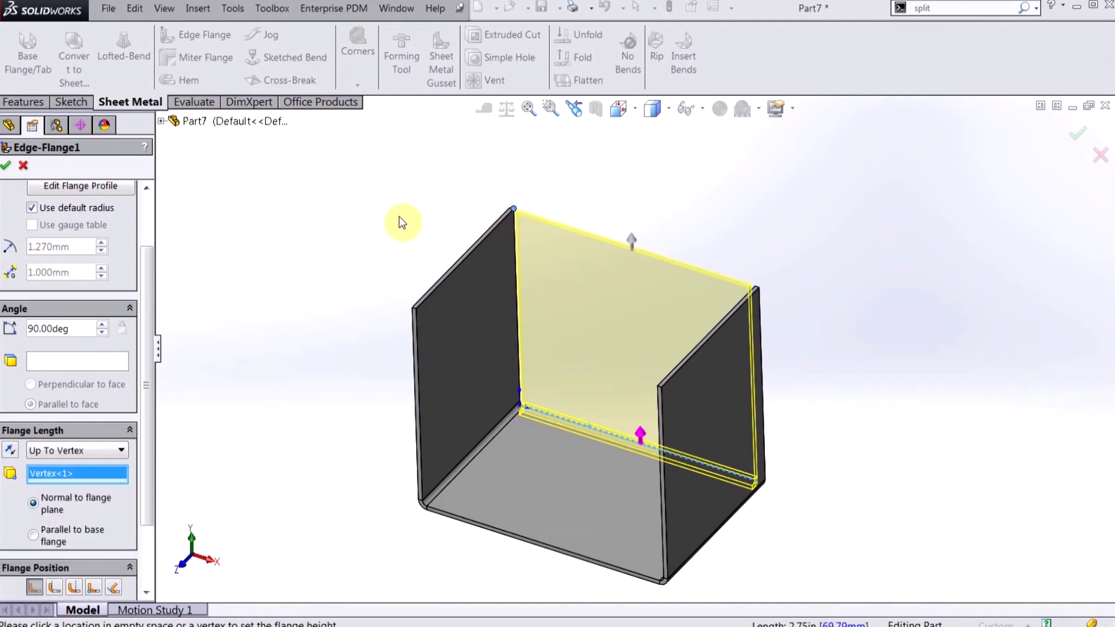
left_click(7, 166)
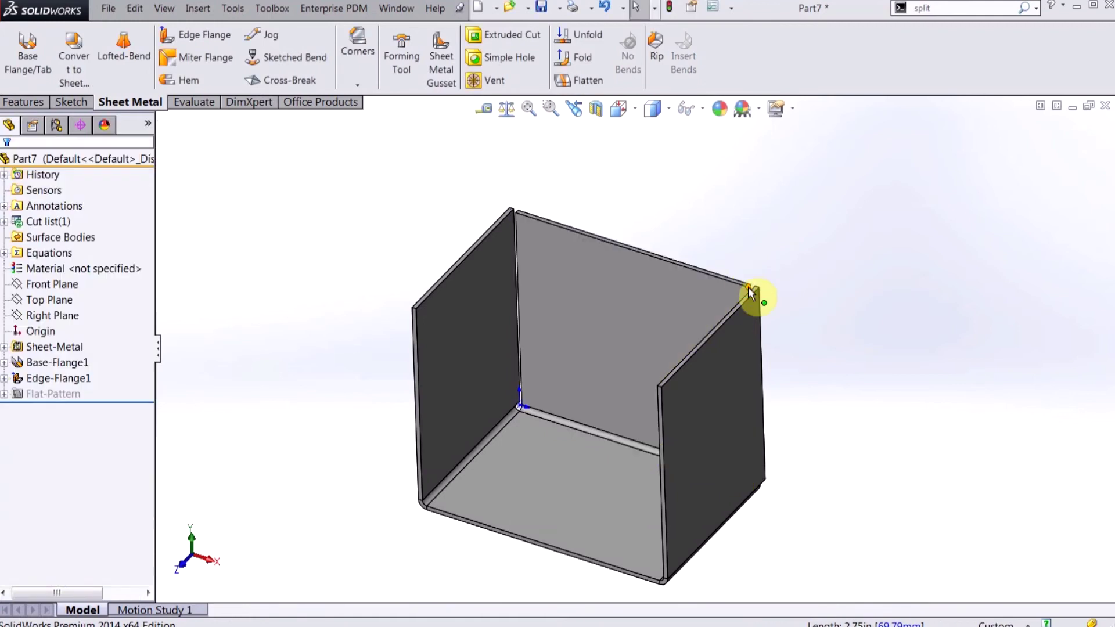
middle_click_drag(618, 369, 622, 328)
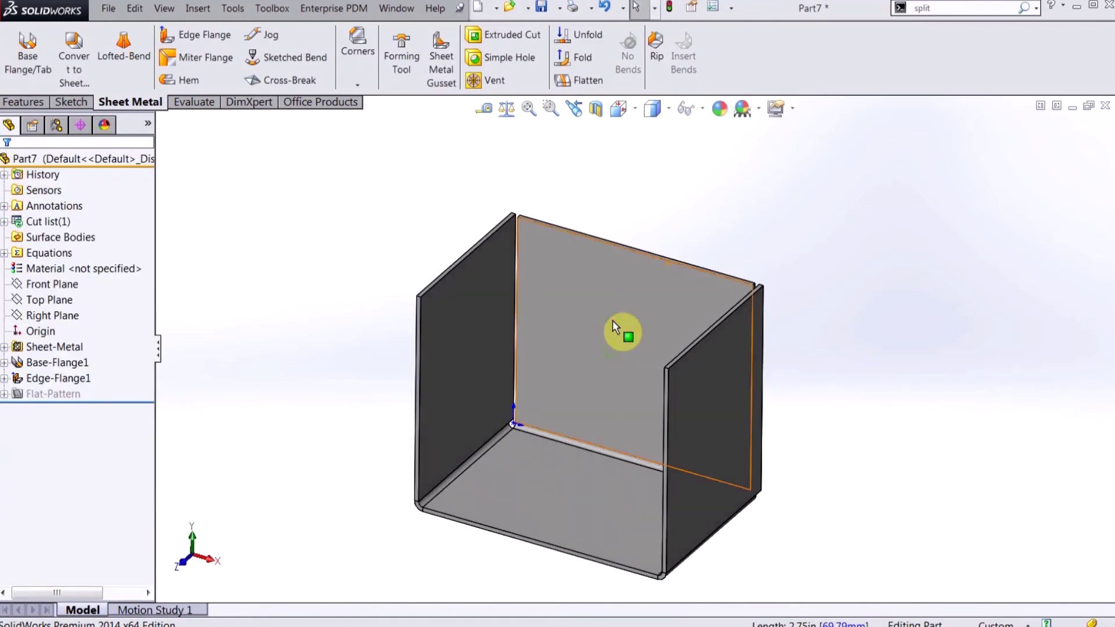
left_click(584, 85)
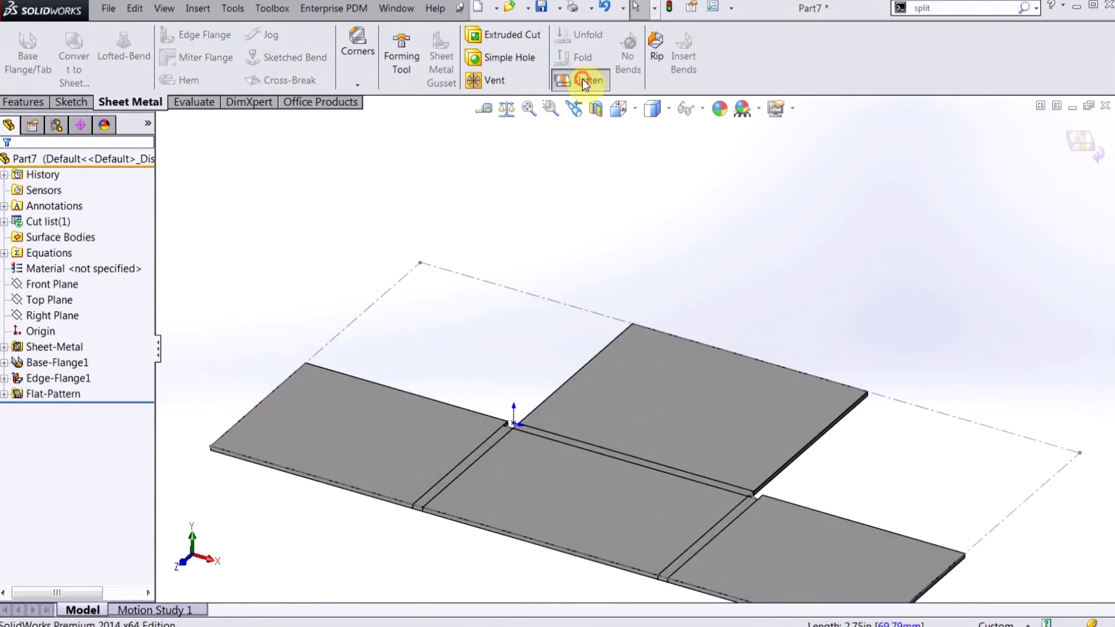
left_click(584, 80)
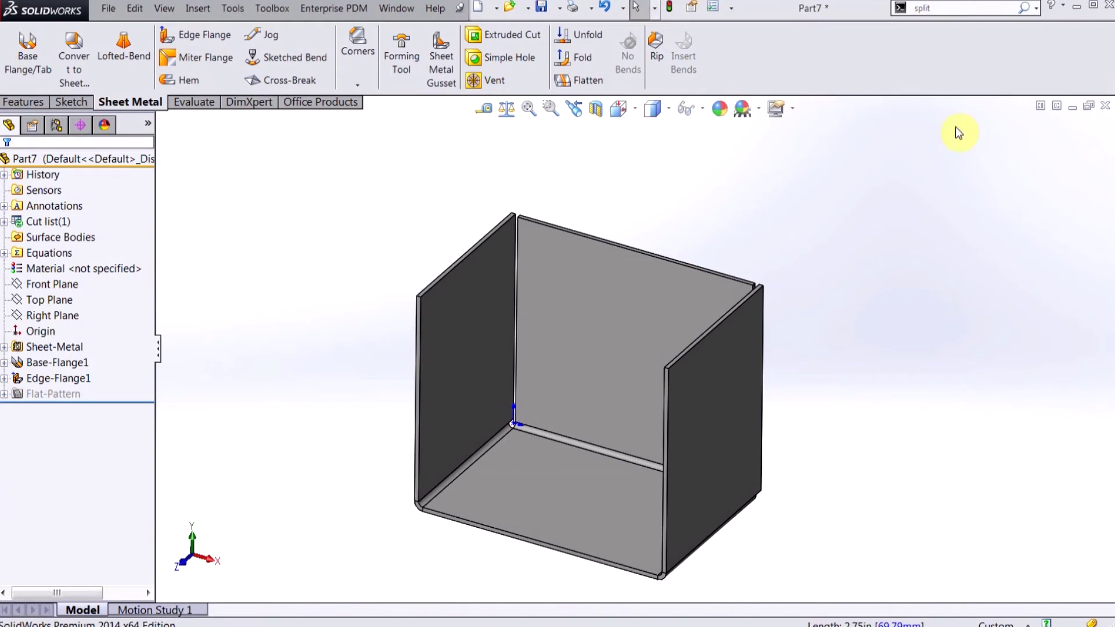
Restore Part7's window and maximize the Convert part showing the lofted box
left_click(1056, 105)
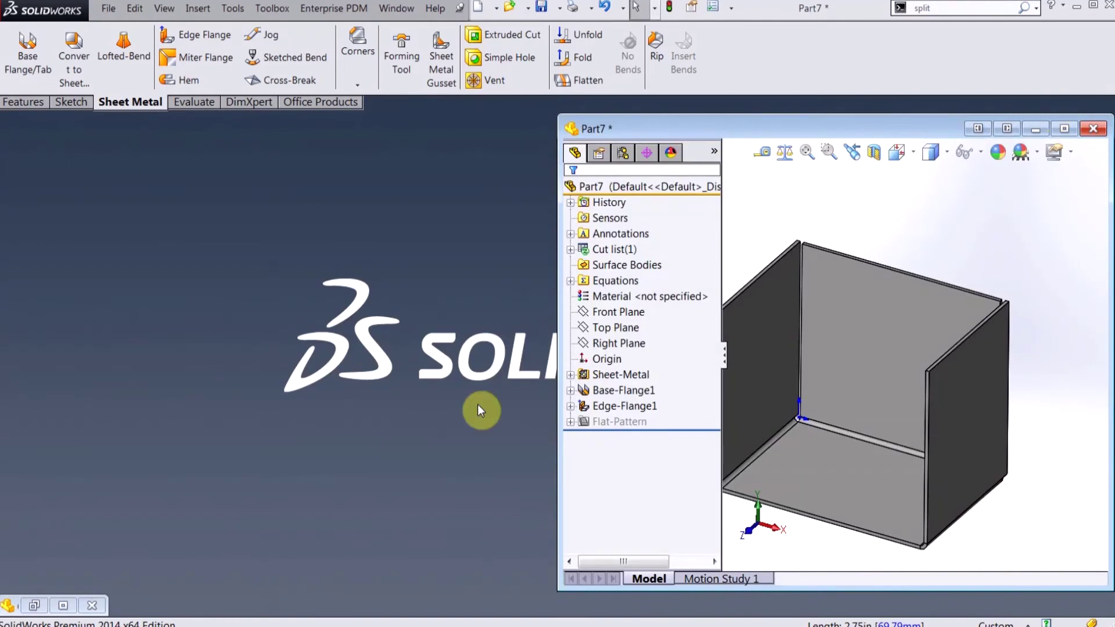
left_click(64, 605)
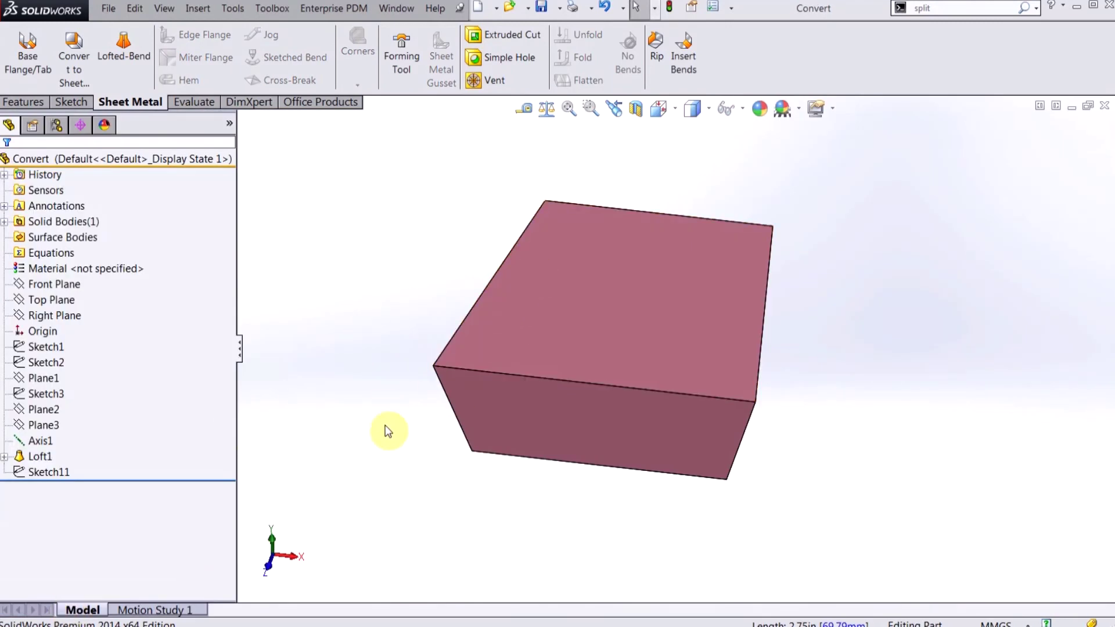
middle_click_drag(386, 430, 359, 412)
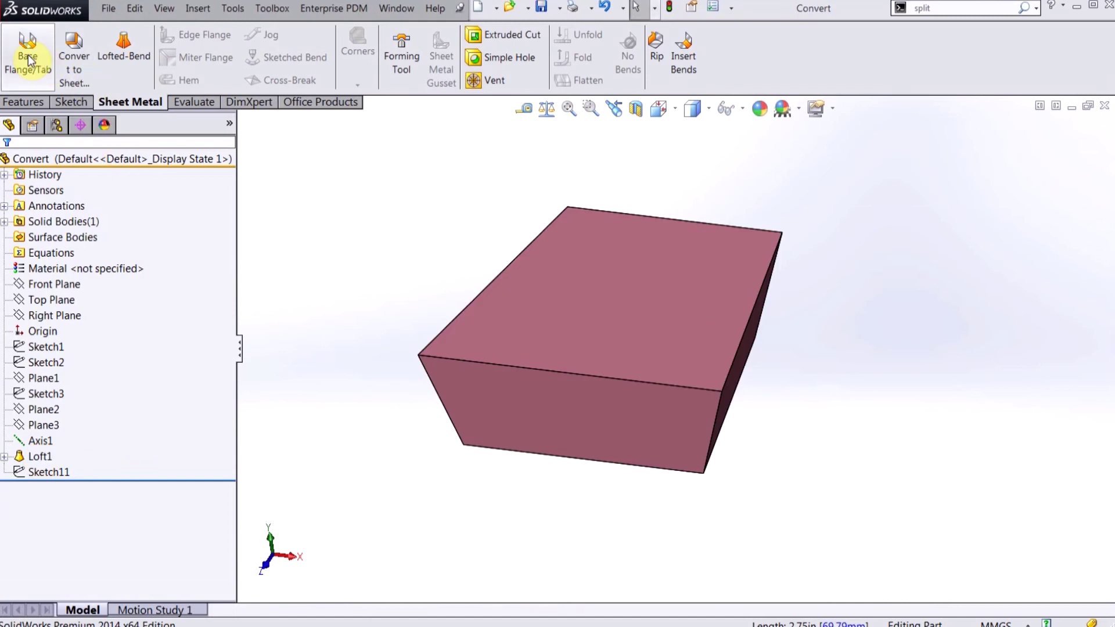
left_click(79, 49)
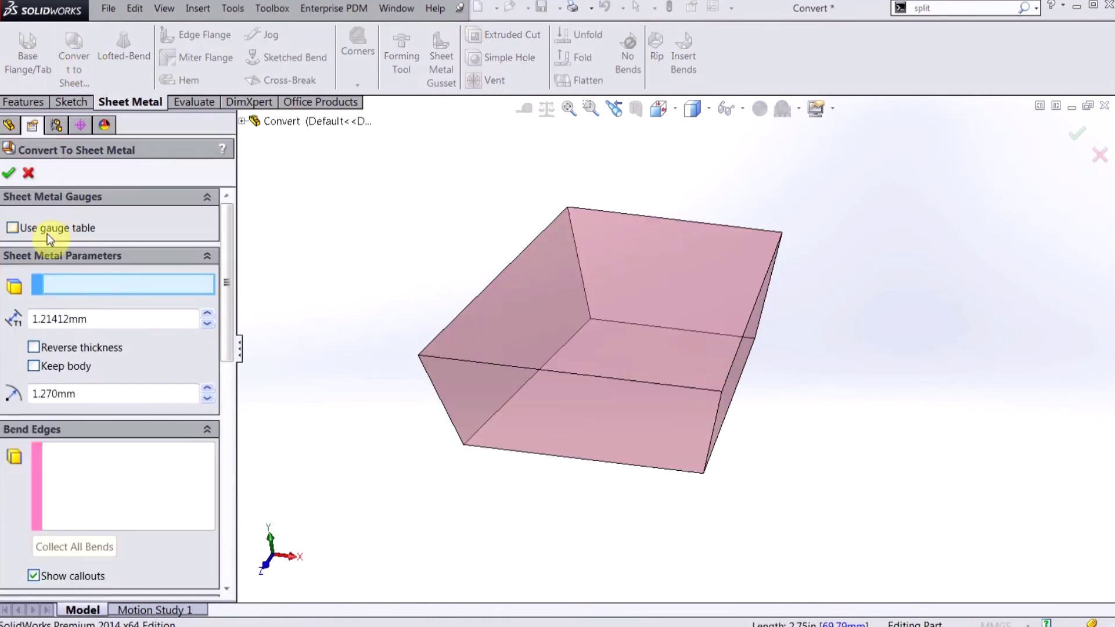
Use SAMPLE TABLE - STEEL - ENGLISH UNITS at 18 Gauge and fix the box's lower face
left_click(47, 232)
left_click(68, 249)
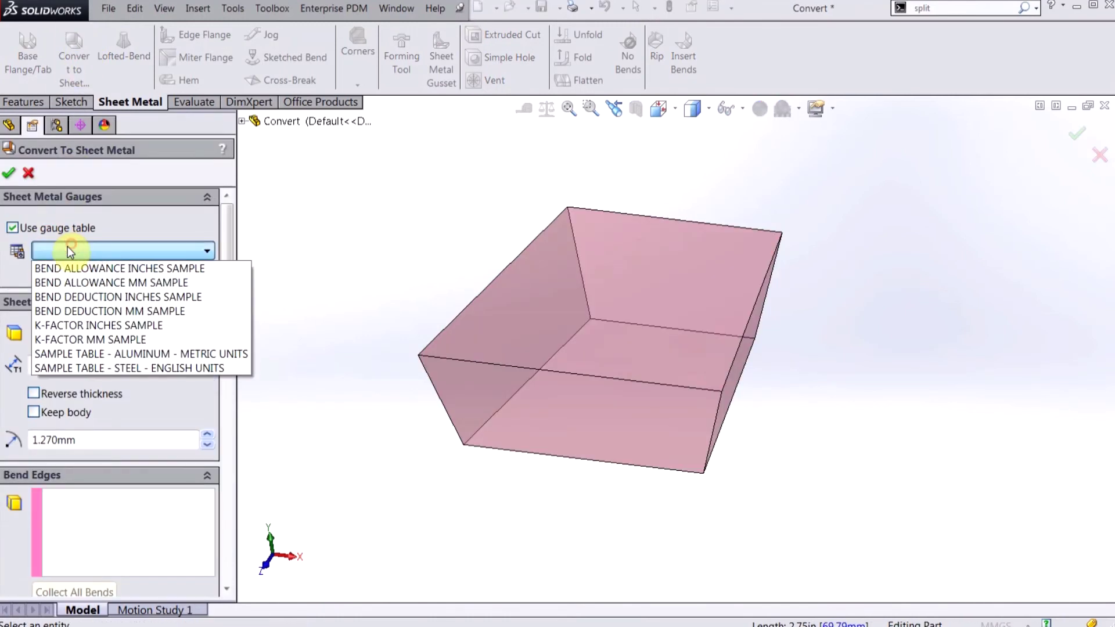
left_click(102, 367)
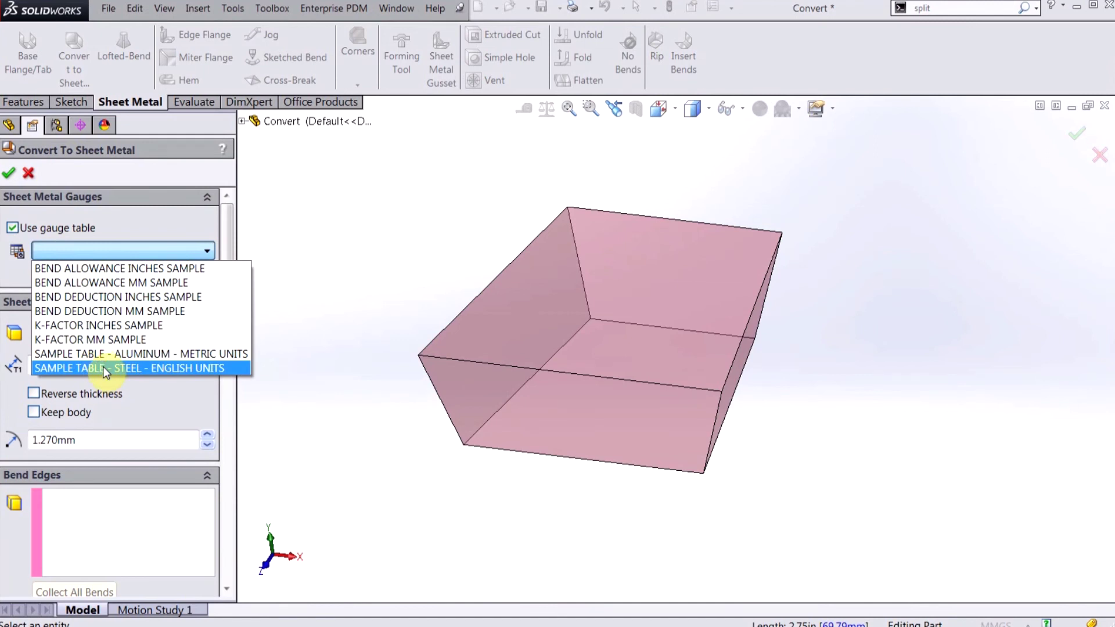
left_click(103, 367)
left_click(92, 381)
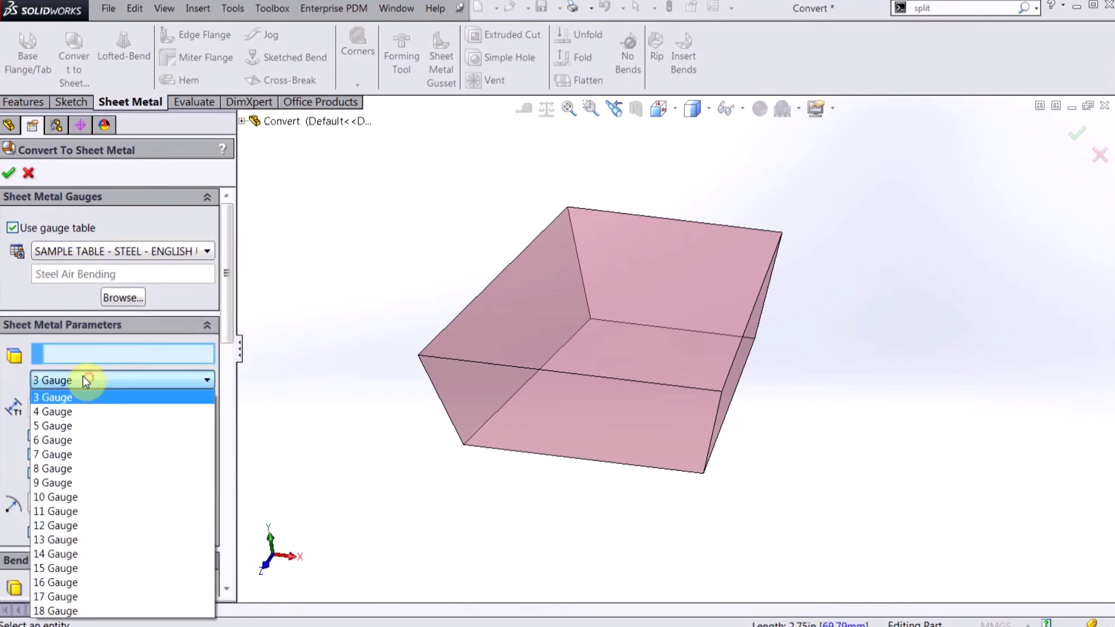
left_click(80, 604)
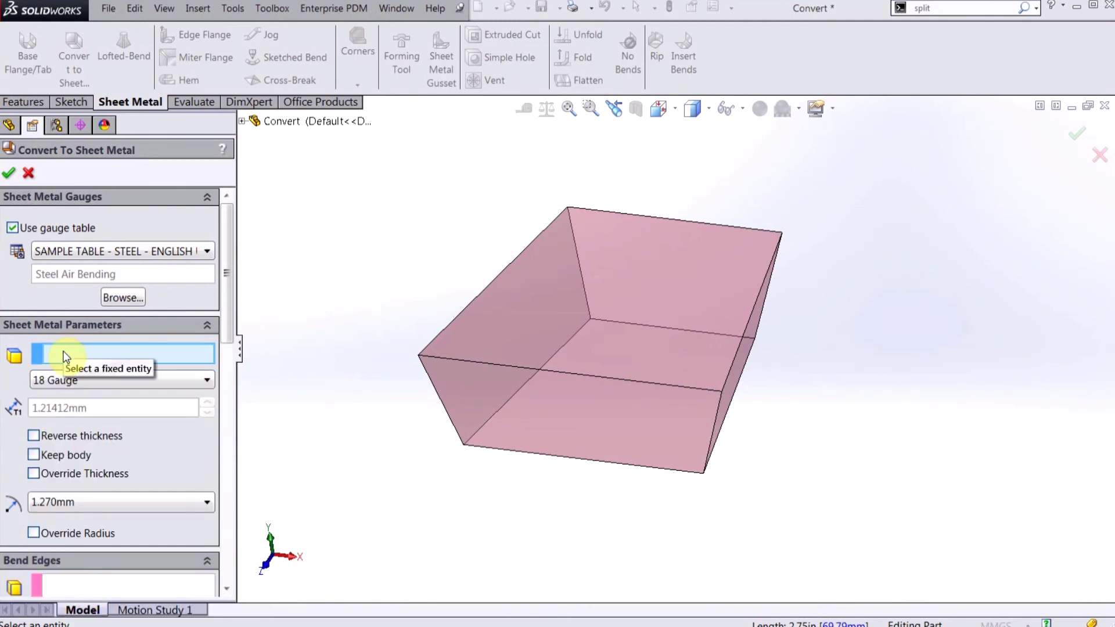
middle_click_drag(833, 500, 620, 383)
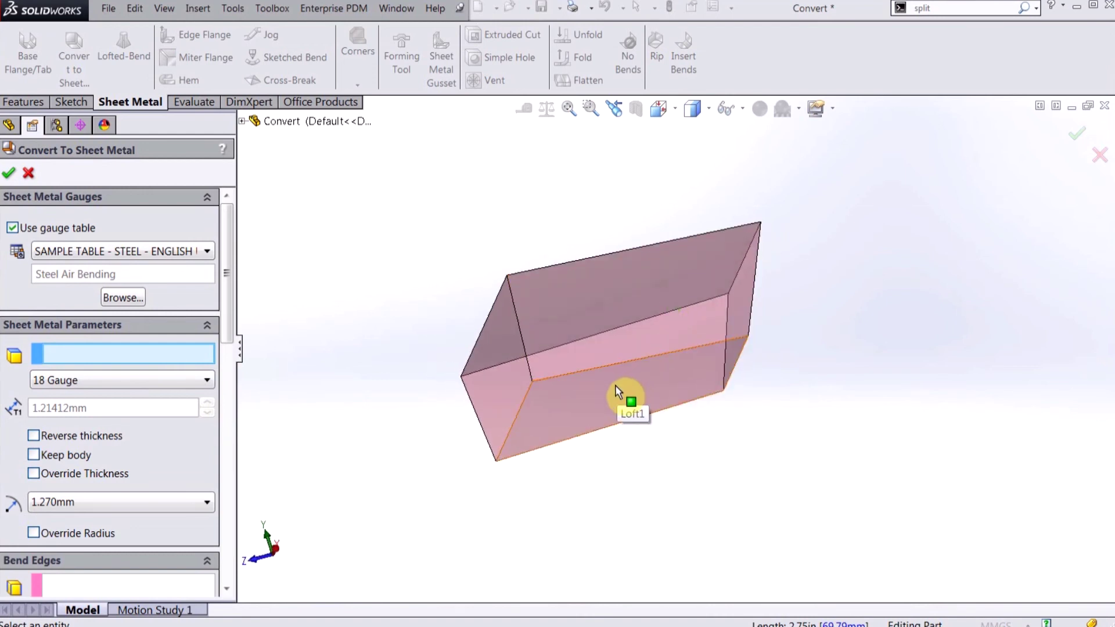
left_click(617, 384)
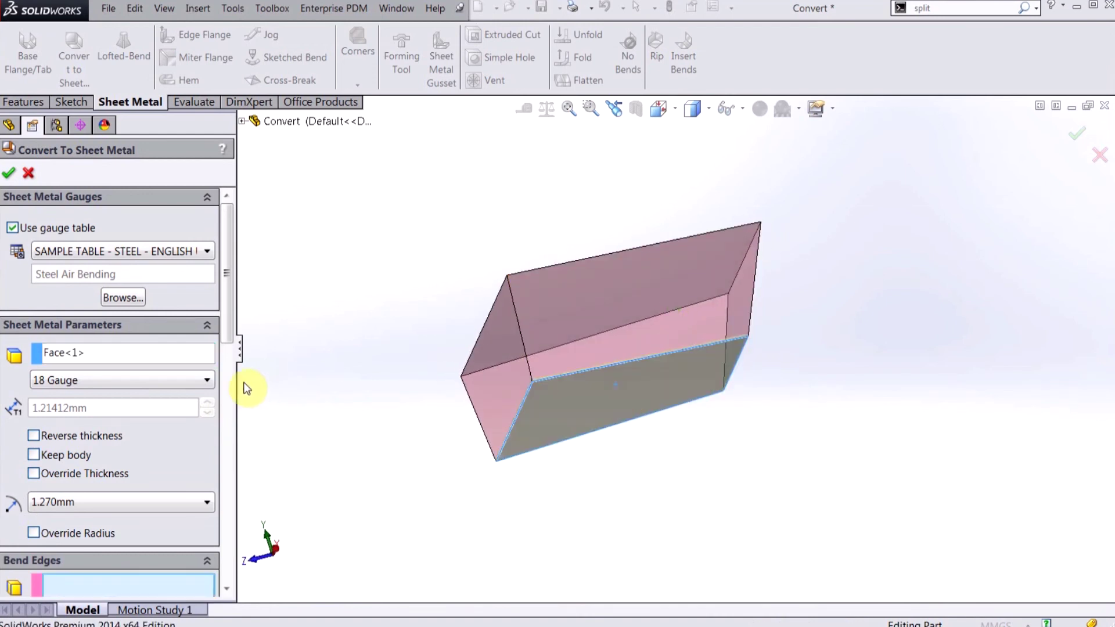
Pick the back bottom, left and right edges as the three bend edges
left_click_drag(229, 329, 212, 456)
scroll(214, 447, "down", 2)
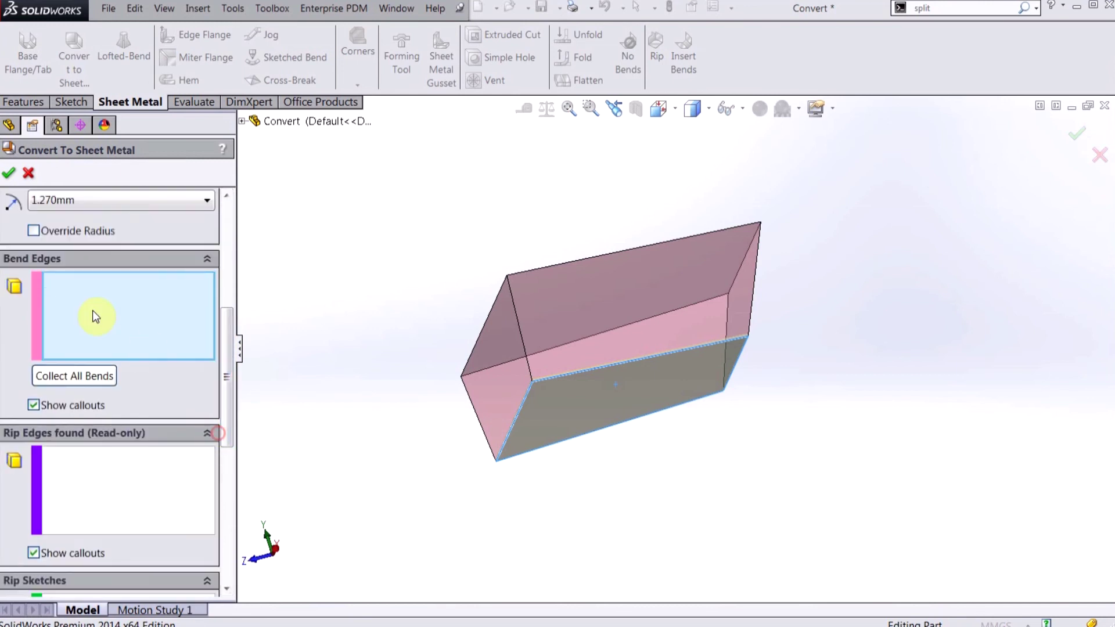
middle_click_drag(364, 274, 566, 430)
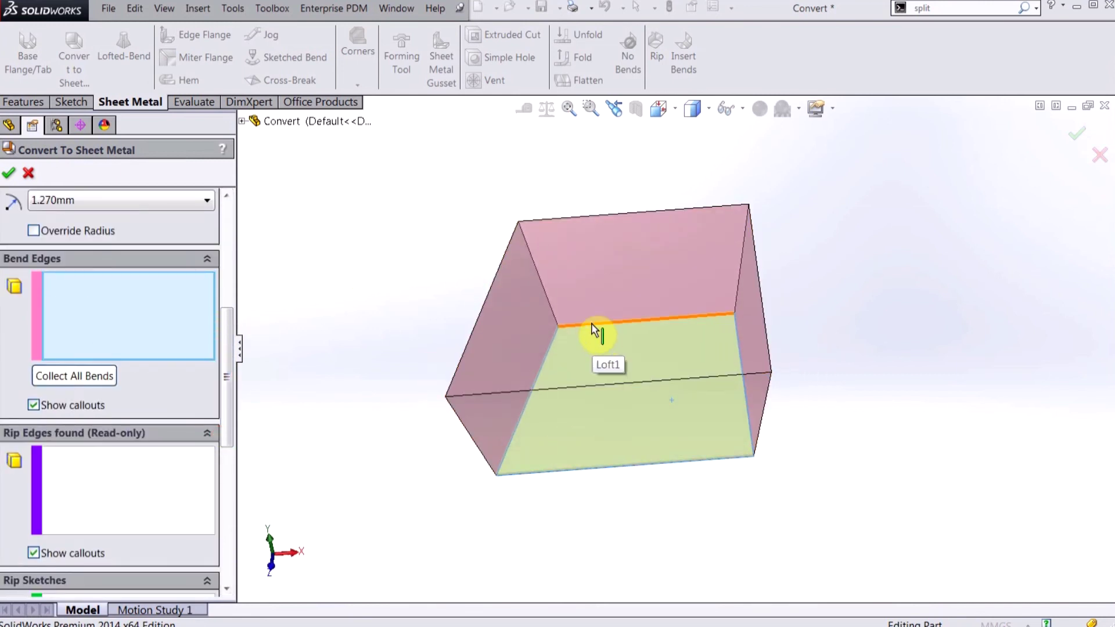
left_click(592, 324)
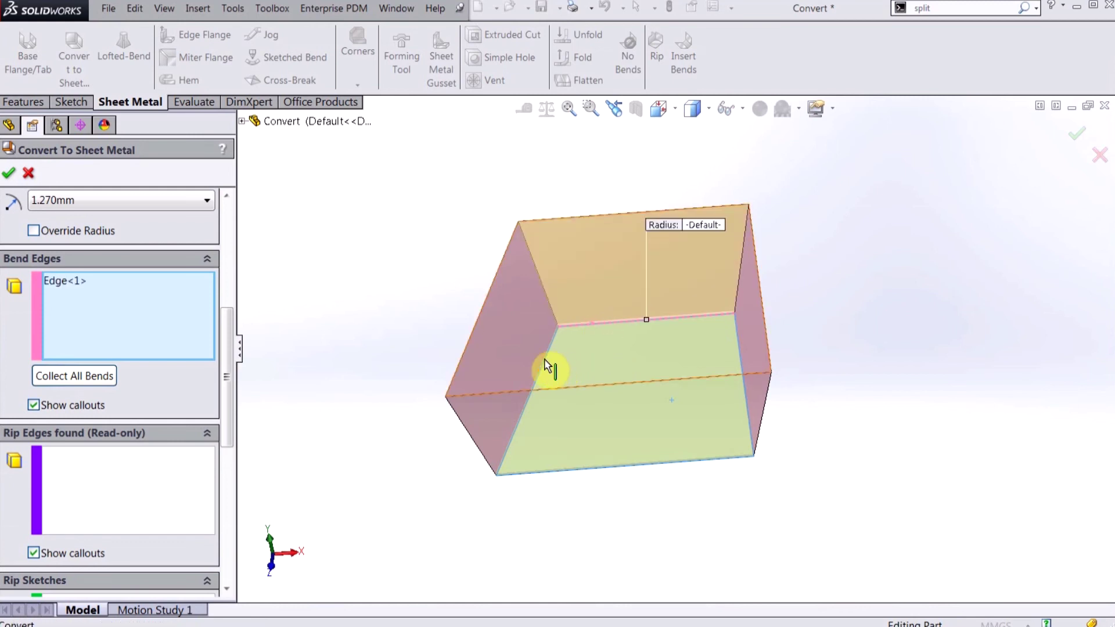
left_click(597, 363)
left_click(737, 348)
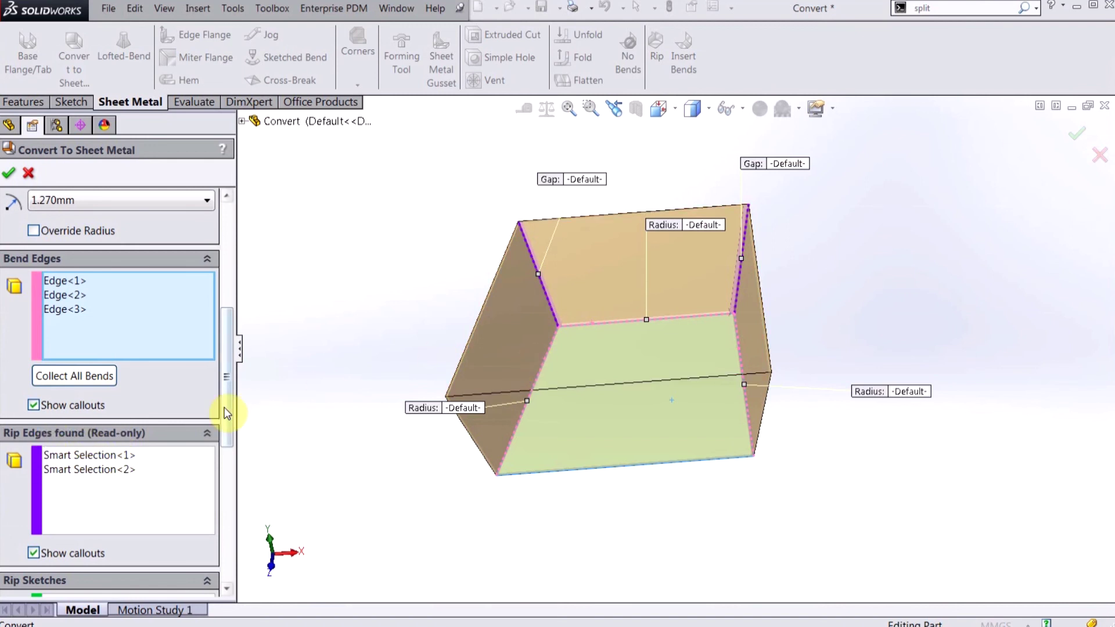
mouse_move(225, 408)
left_mouse_down()
mouse_move(229, 423)
mouse_move(430, 474)
left_mouse_up()
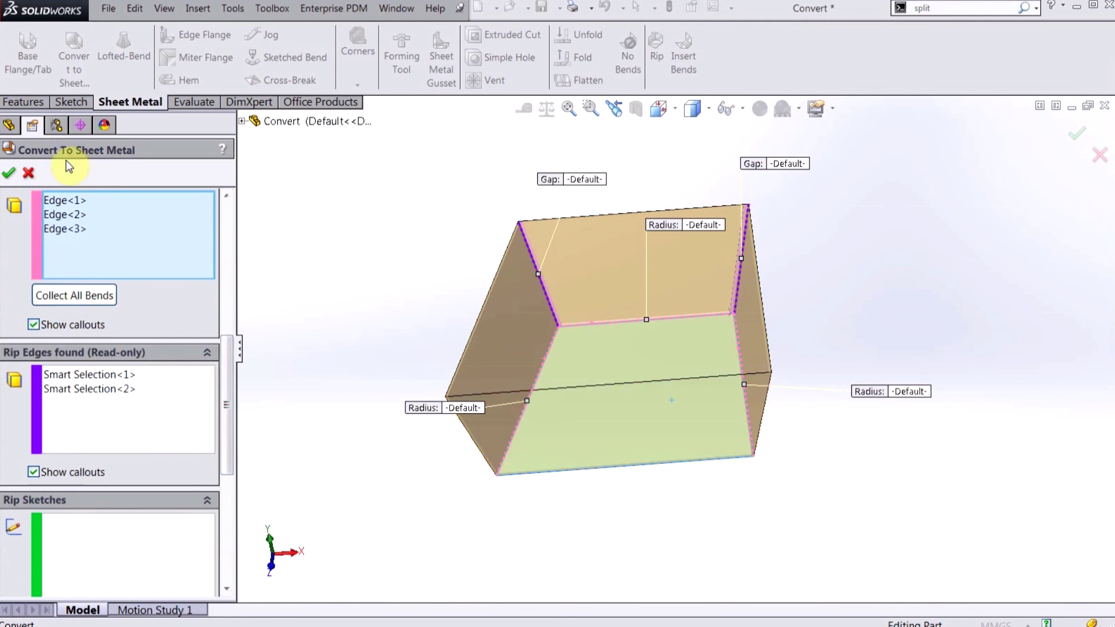
left_click(8, 173)
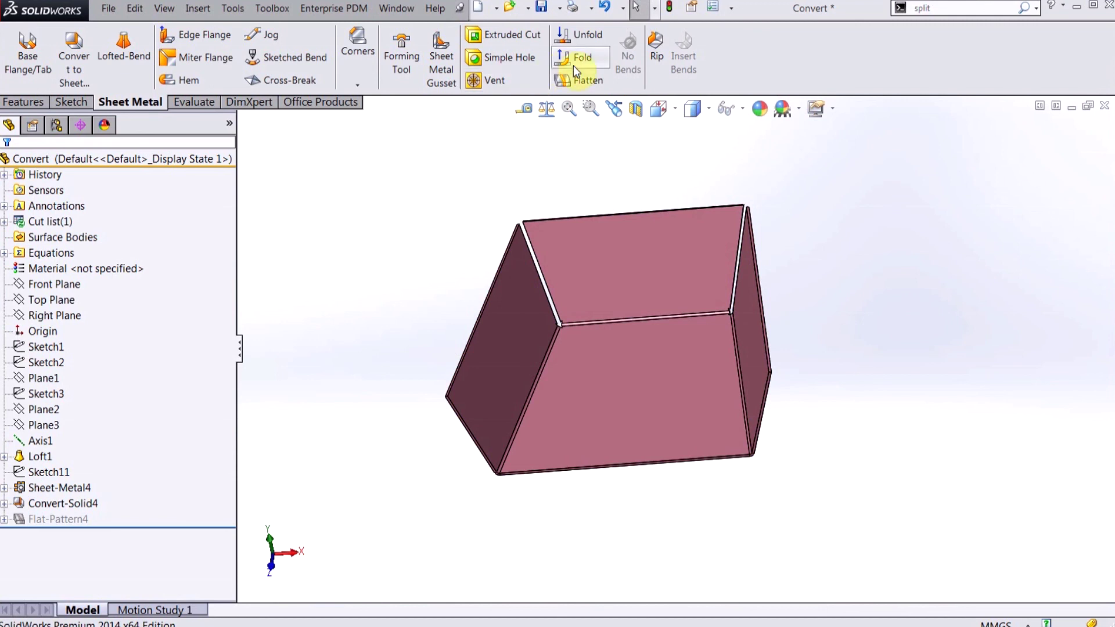
left_click(583, 85)
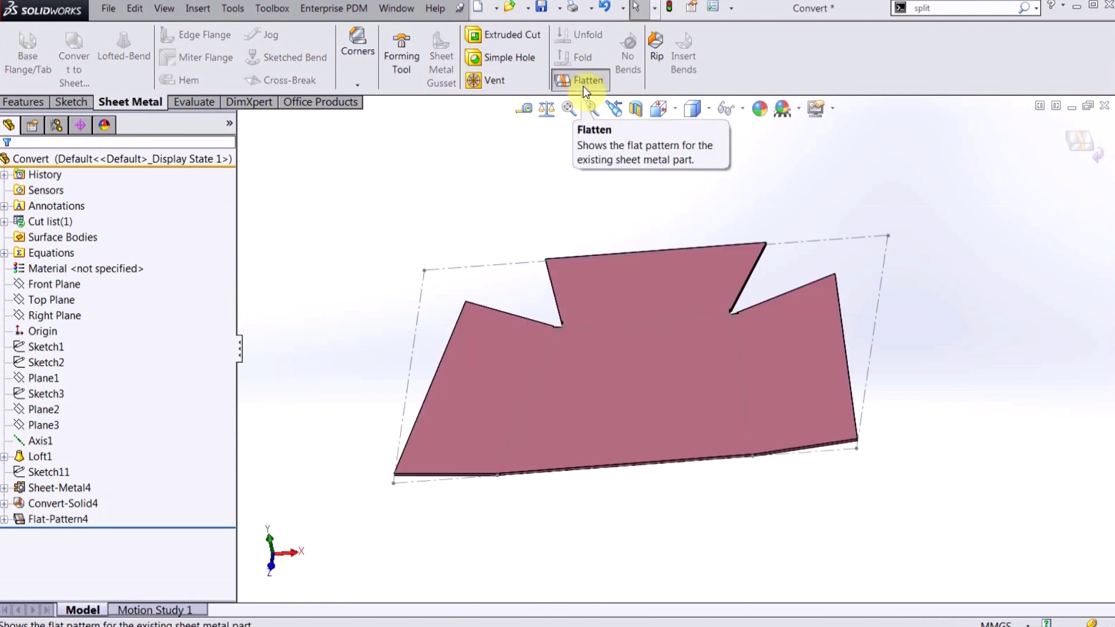
left_click(581, 79)
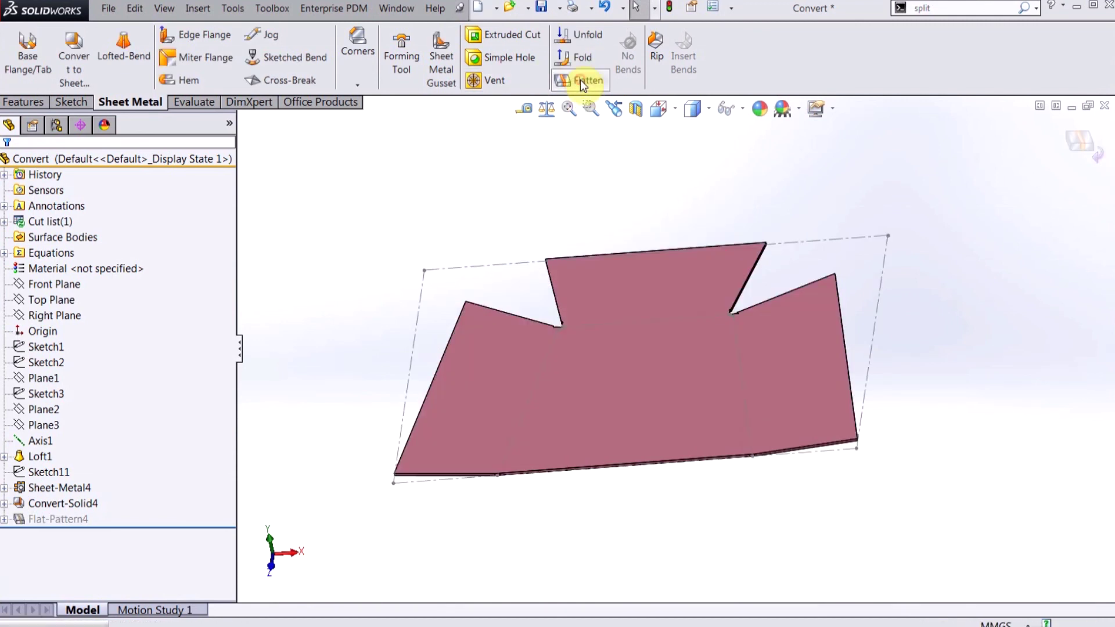